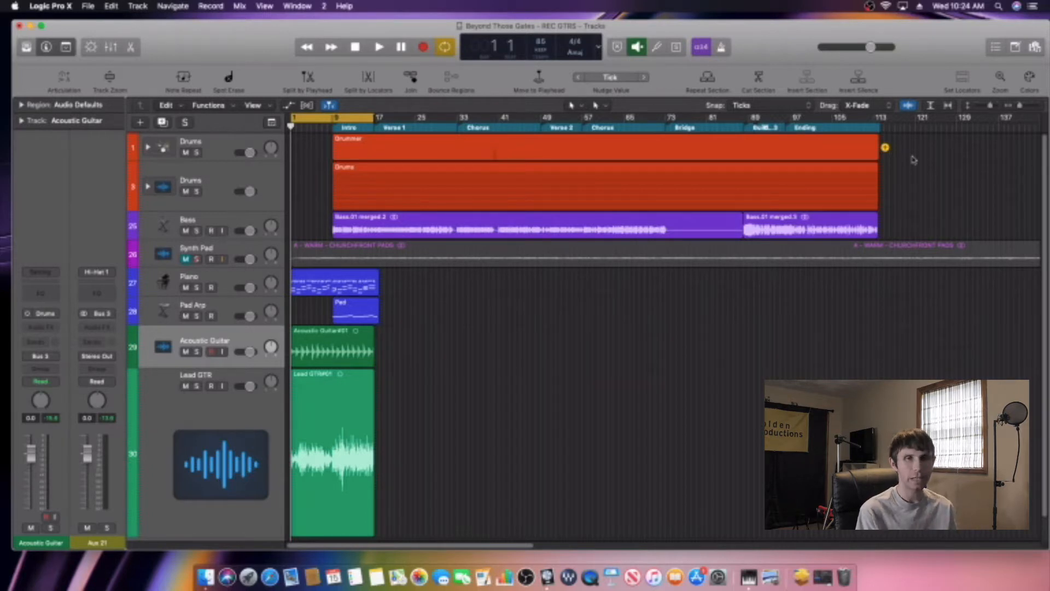
Solo the Lead GTR and Acoustic Guitar tracks and play back the intro to hear the two guitars together.
left_click(378, 48)
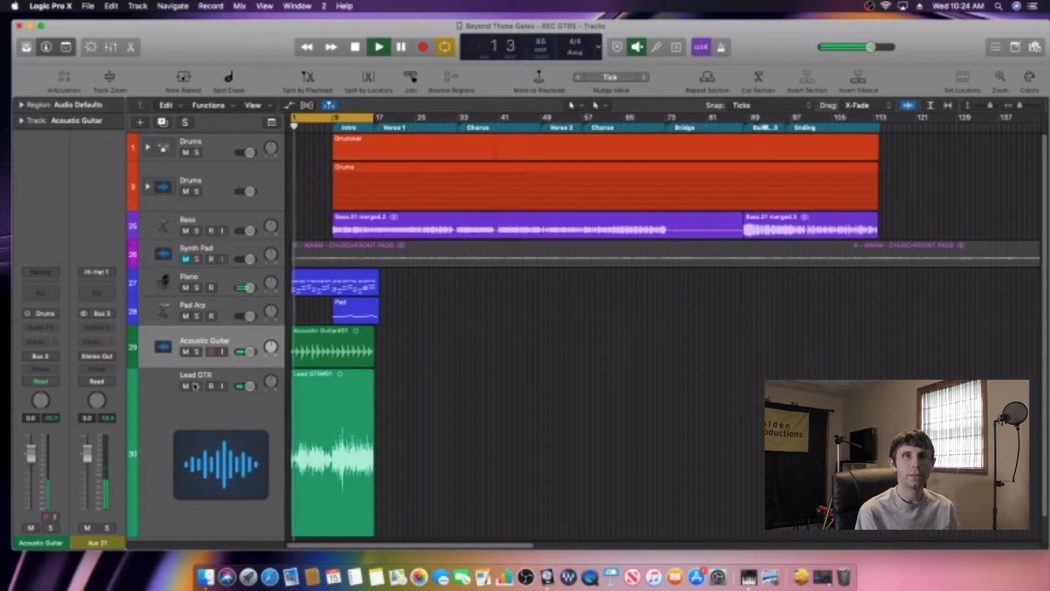
key("space")
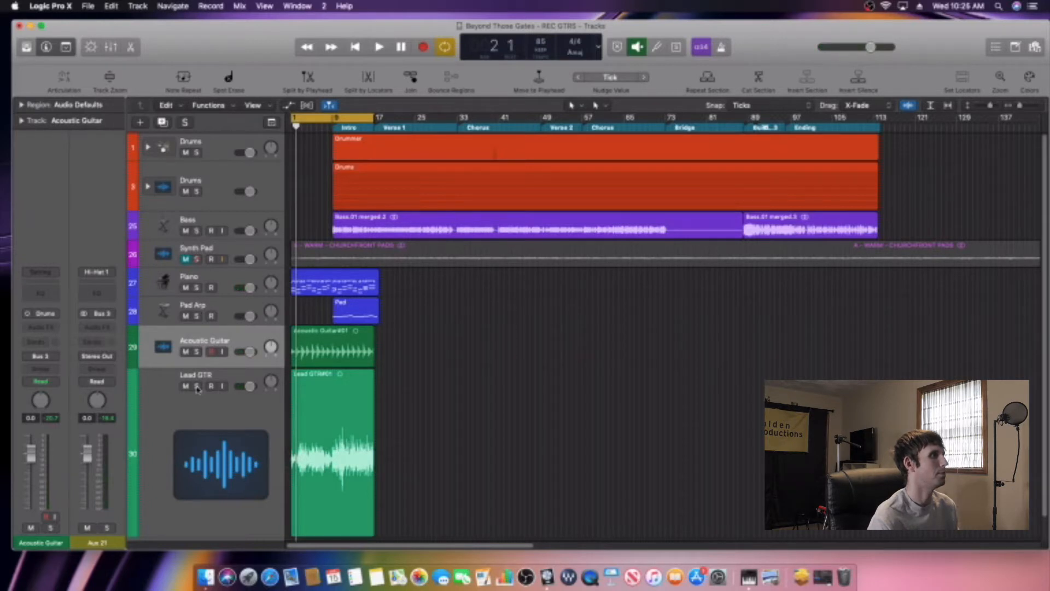
left_click(197, 386)
left_click(197, 351)
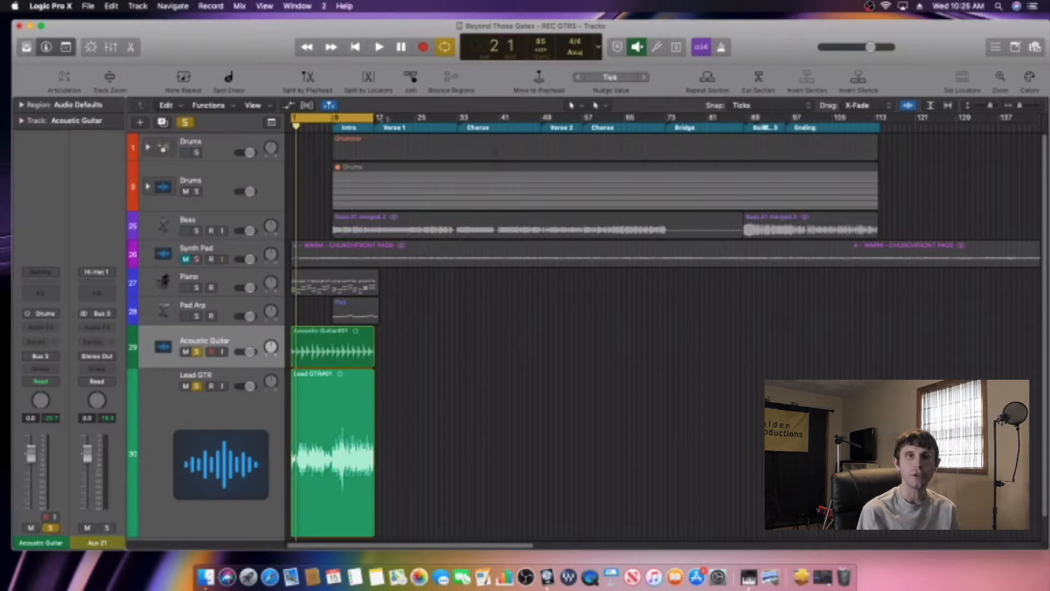
key("space")
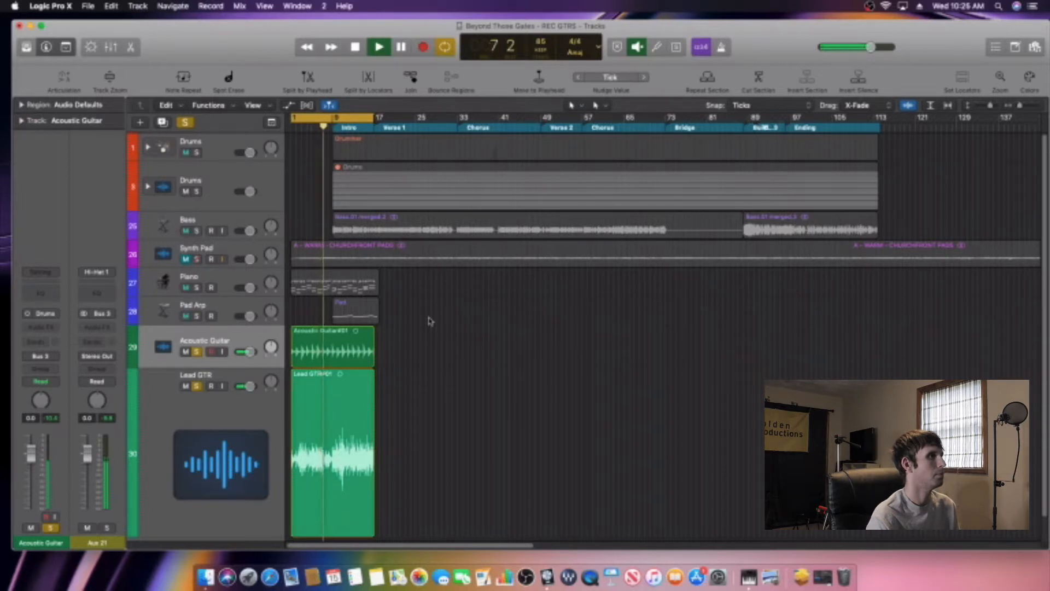
key("space")
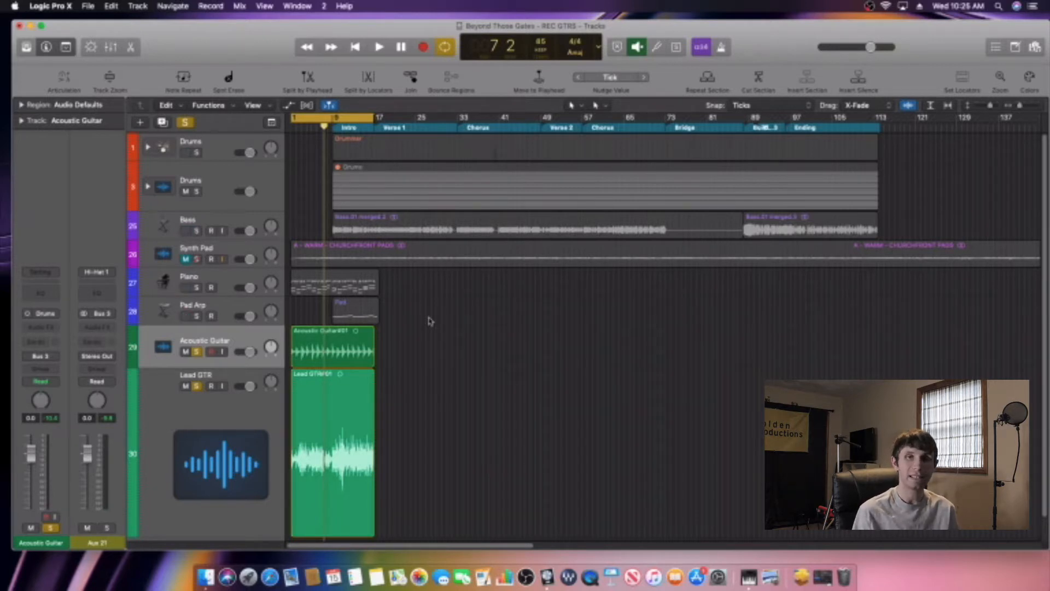
Select the Acoustic Guitar region and add a Channel EQ to its track, placing the plug-in window over the arrangement.
left_click(243, 339)
left_click(432, 426)
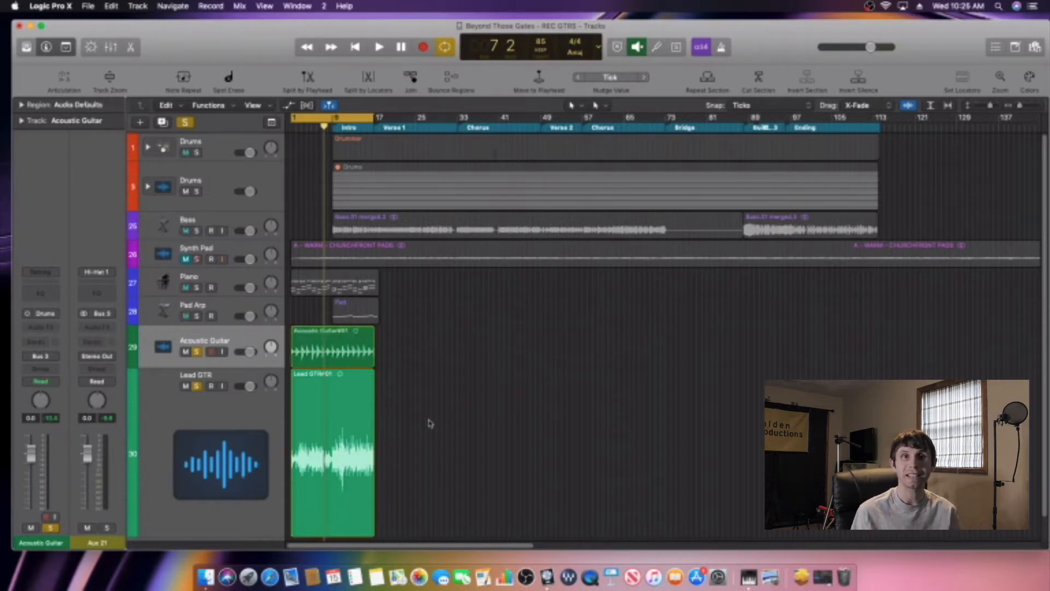
left_click(352, 344)
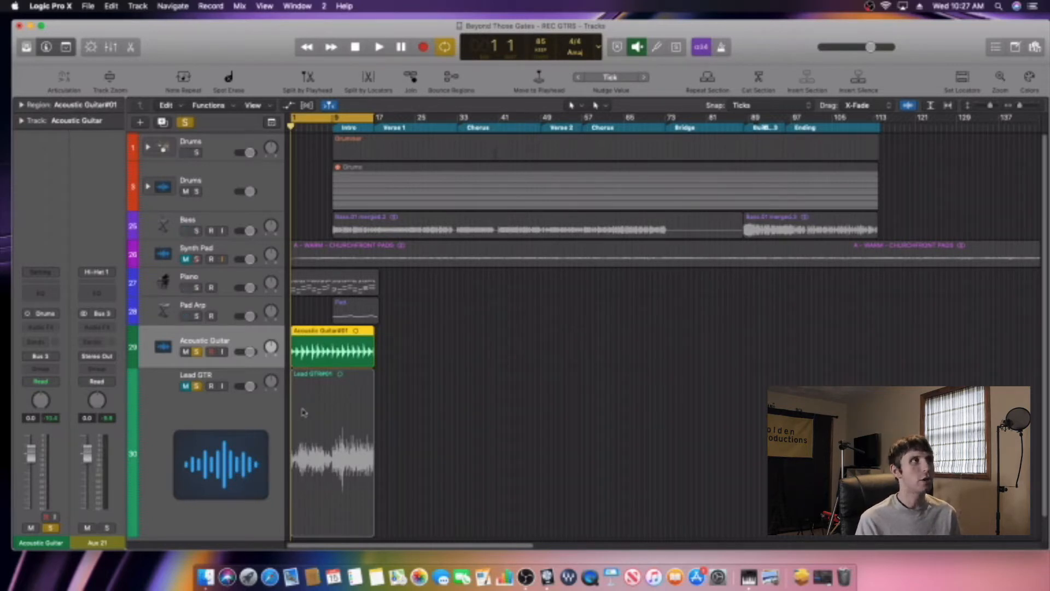
left_click(53, 300)
left_click_drag(279, 44, 637, 230)
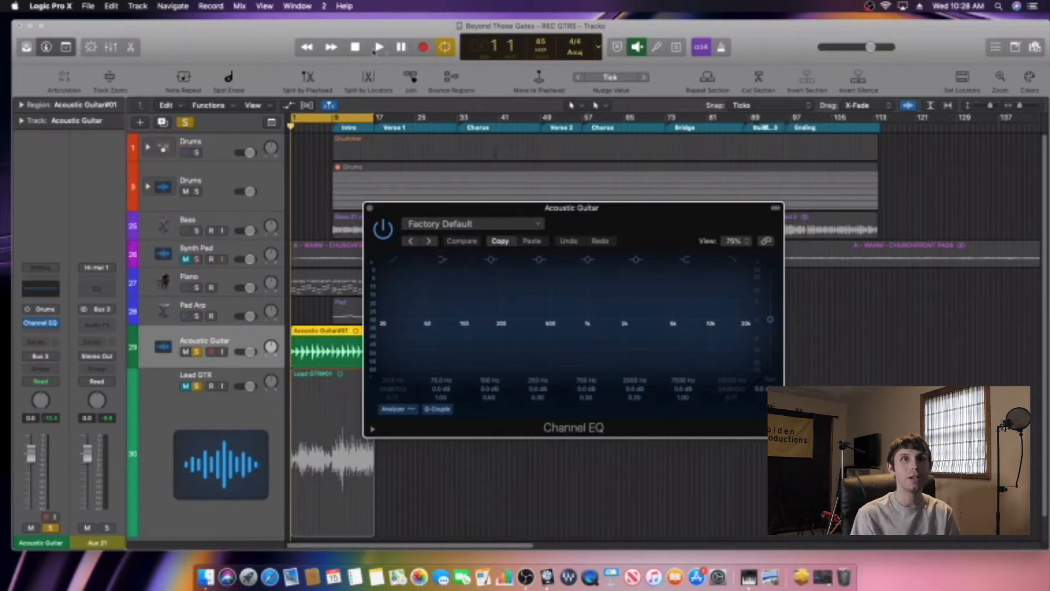
Enable the low-cut band in the Acoustic Guitar's Channel EQ during playback and raise its cutoff to 100 Hz.
key("space")
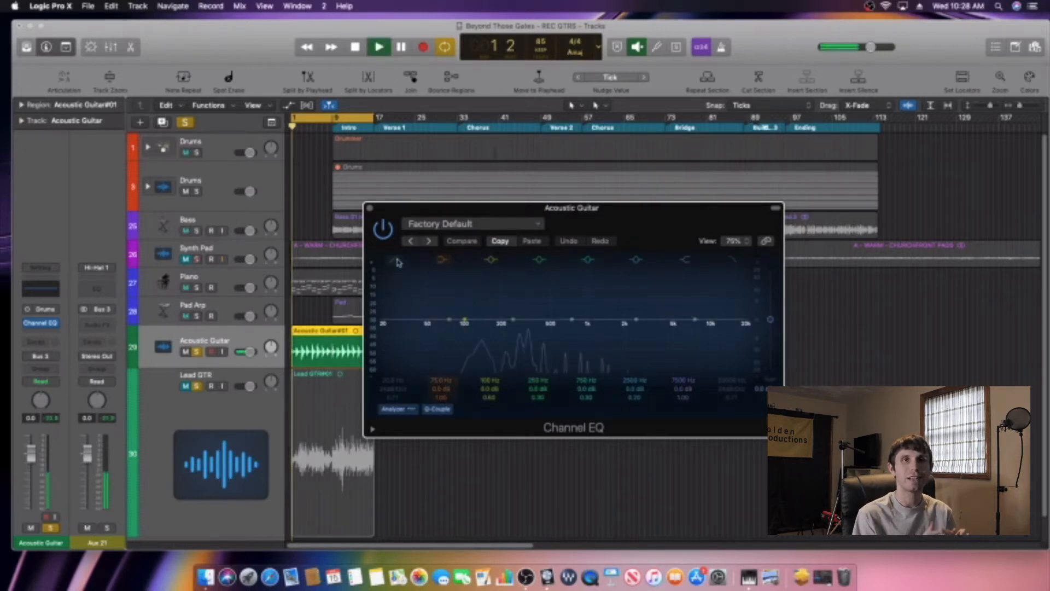
left_click(387, 322)
mouse_move(380, 332)
left_mouse_down()
mouse_move(483, 333)
mouse_move(461, 333)
mouse_move(470, 333)
left_mouse_up()
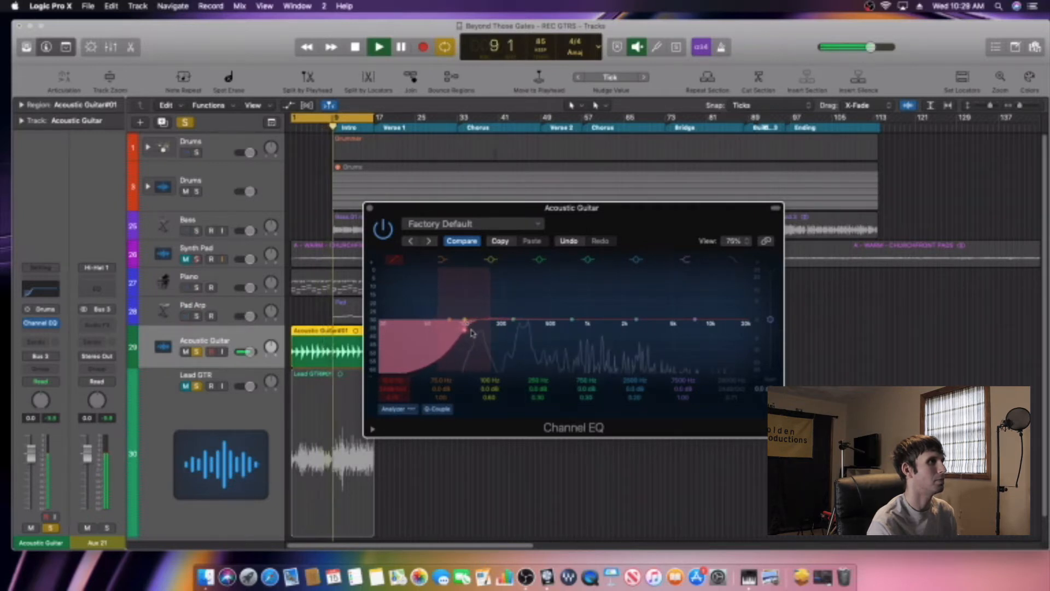
key("space")
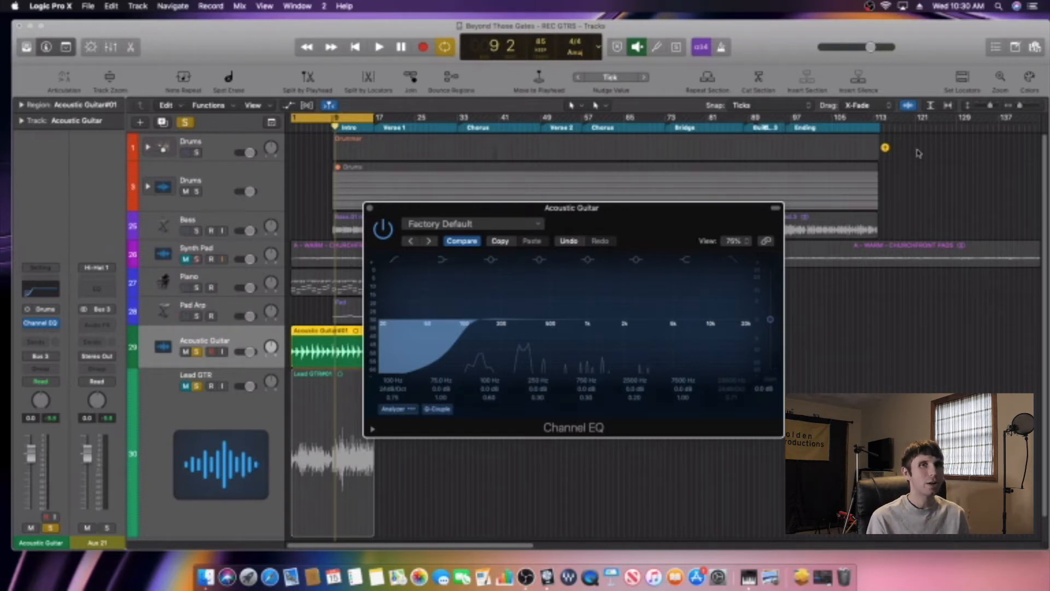
Play the acoustic guitar while bypassing and re-enabling the Channel EQ to compare the sound with and without the low cut.
key("space")
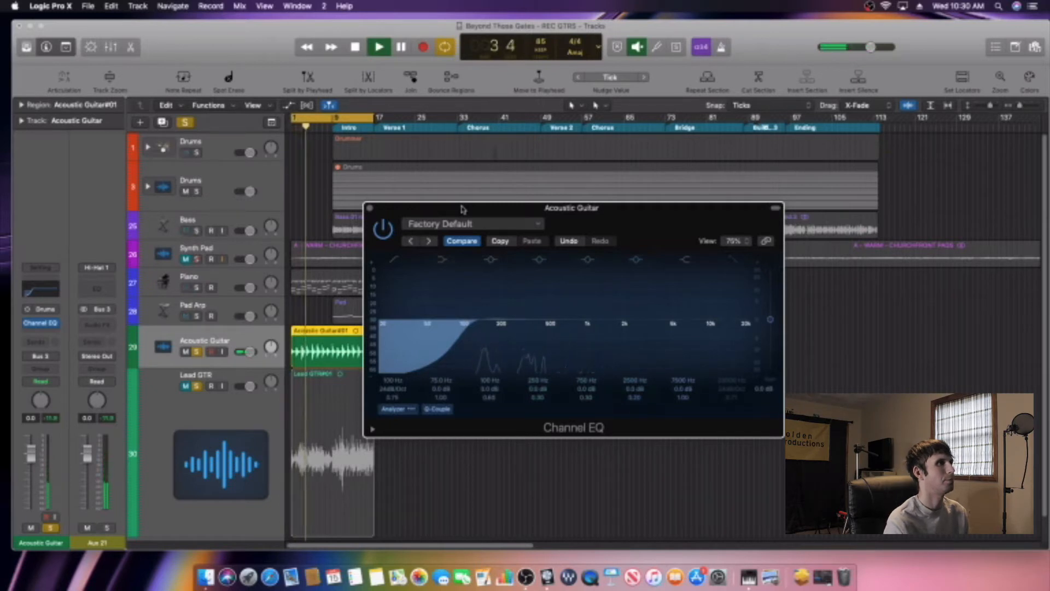
key("space")
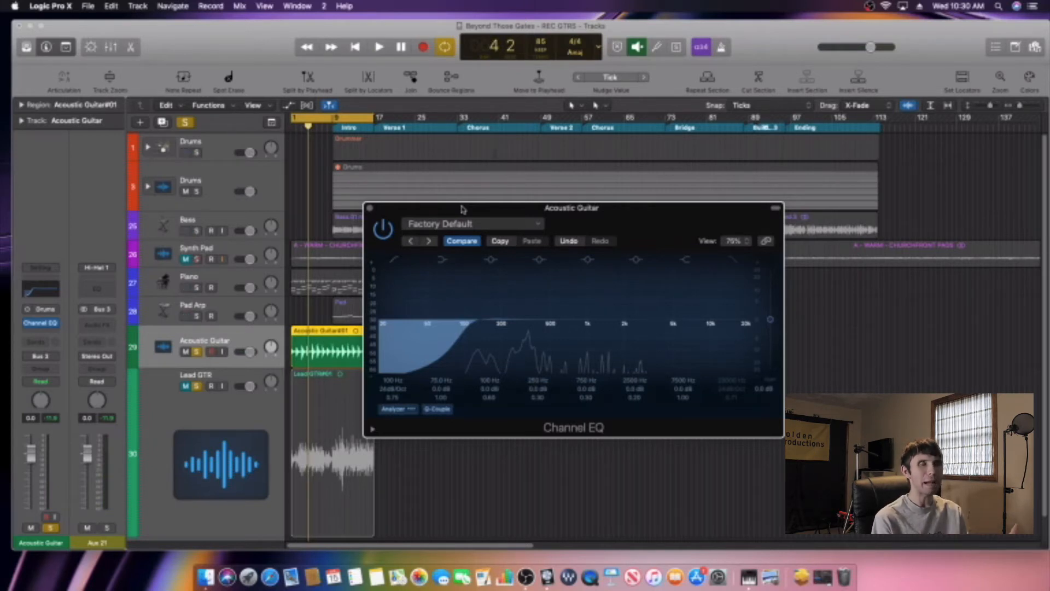
key("space")
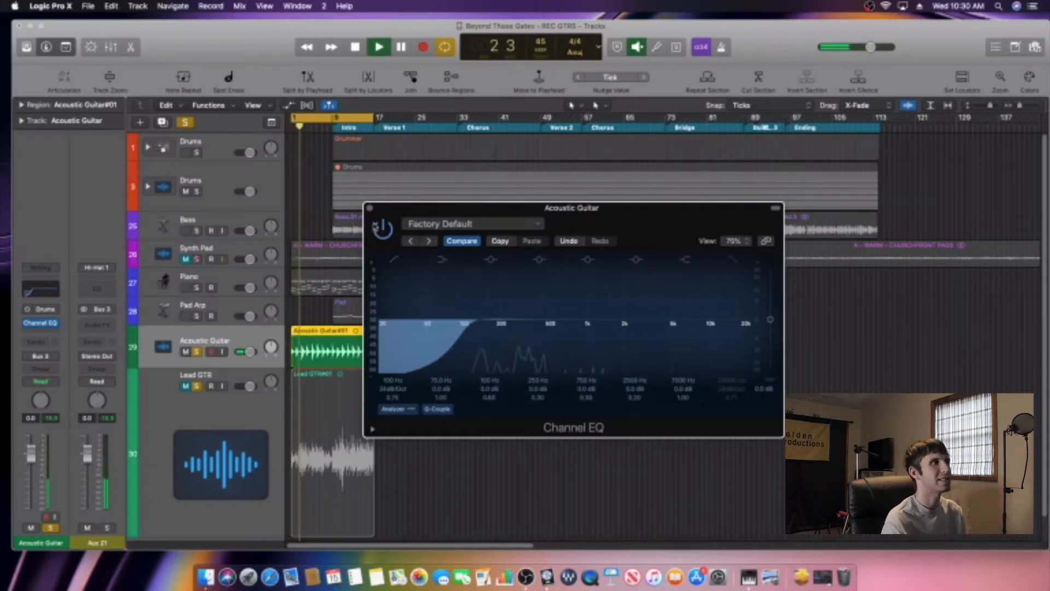
left_click(377, 227)
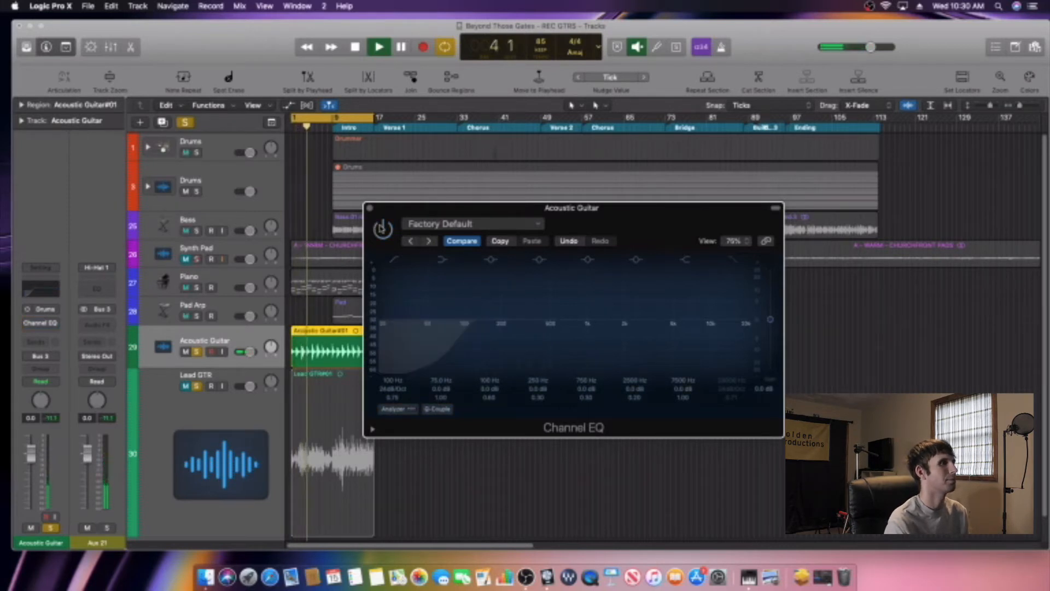
left_click(382, 228)
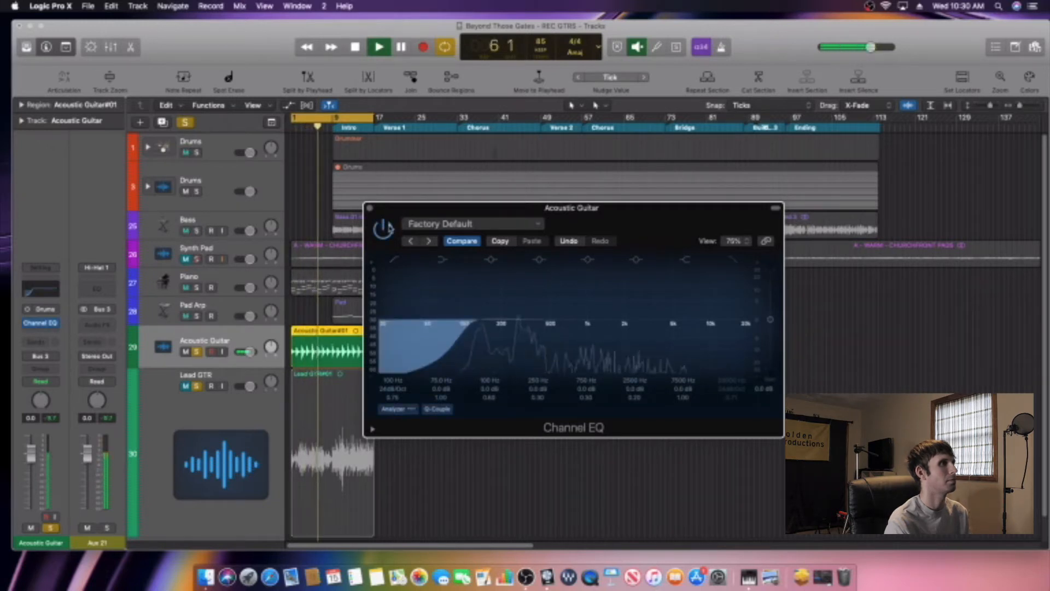
left_click(388, 229)
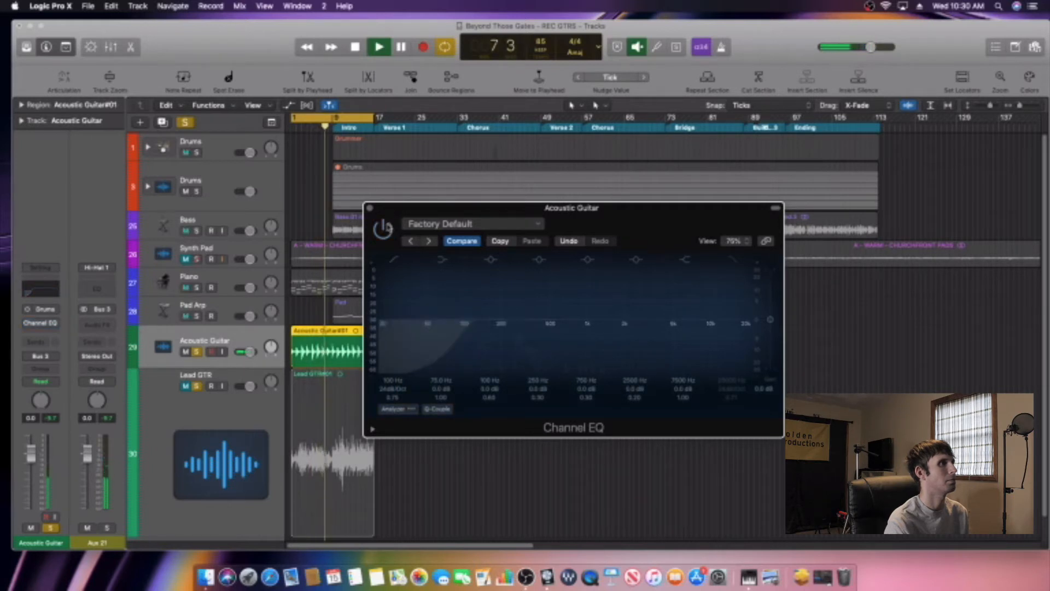
left_click(389, 225)
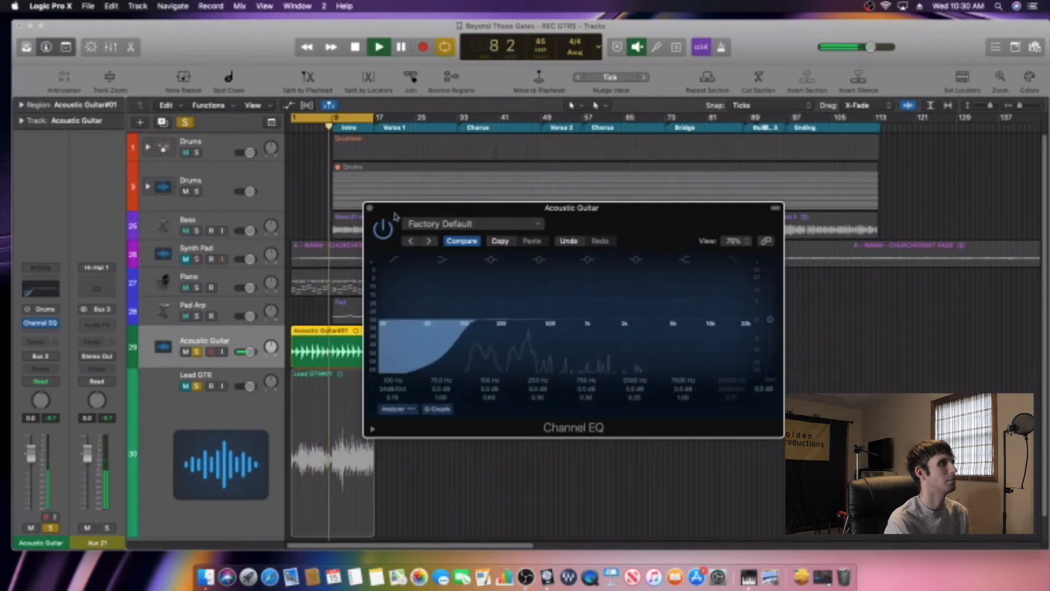
key("space")
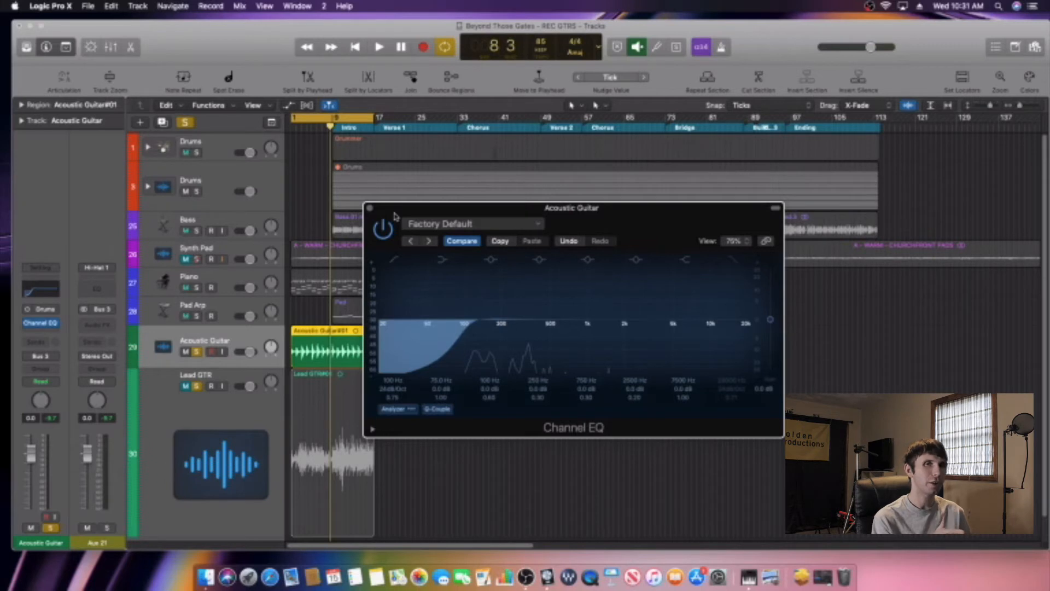
During playback, turn the 100 Hz bell band into a narrow boost of about 20 dB and sweep it to 128 Hz.
key("space")
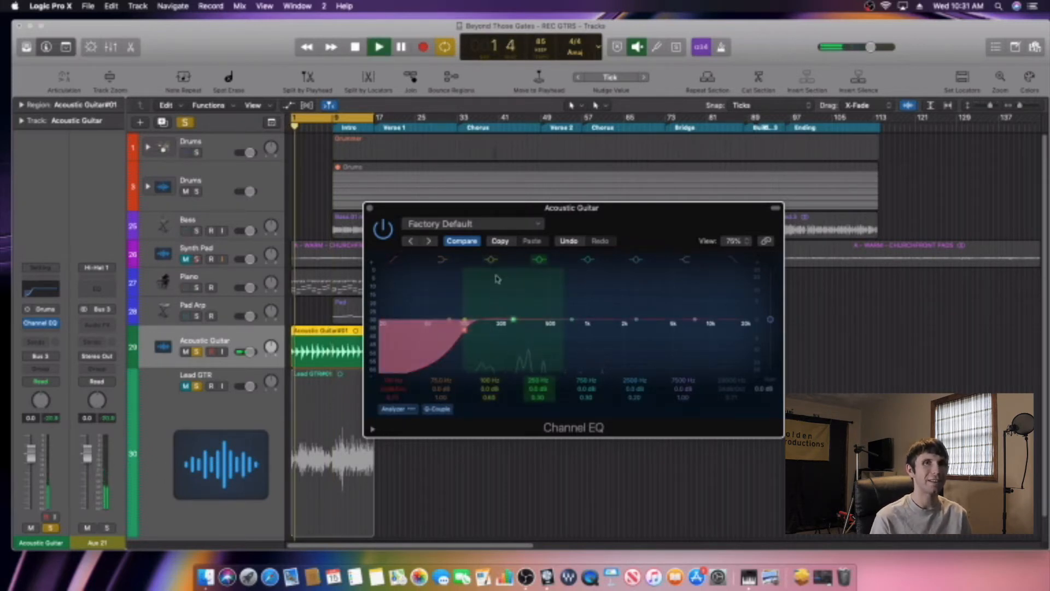
left_click_drag(464, 320, 487, 313)
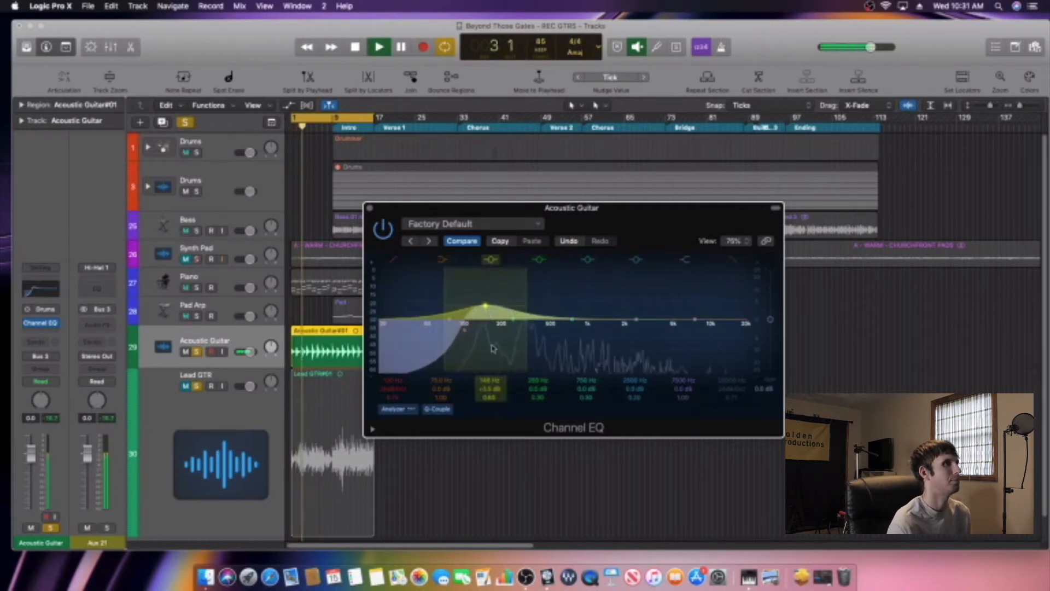
left_click_drag(489, 398, 489, 372)
left_click_drag(487, 307, 479, 268)
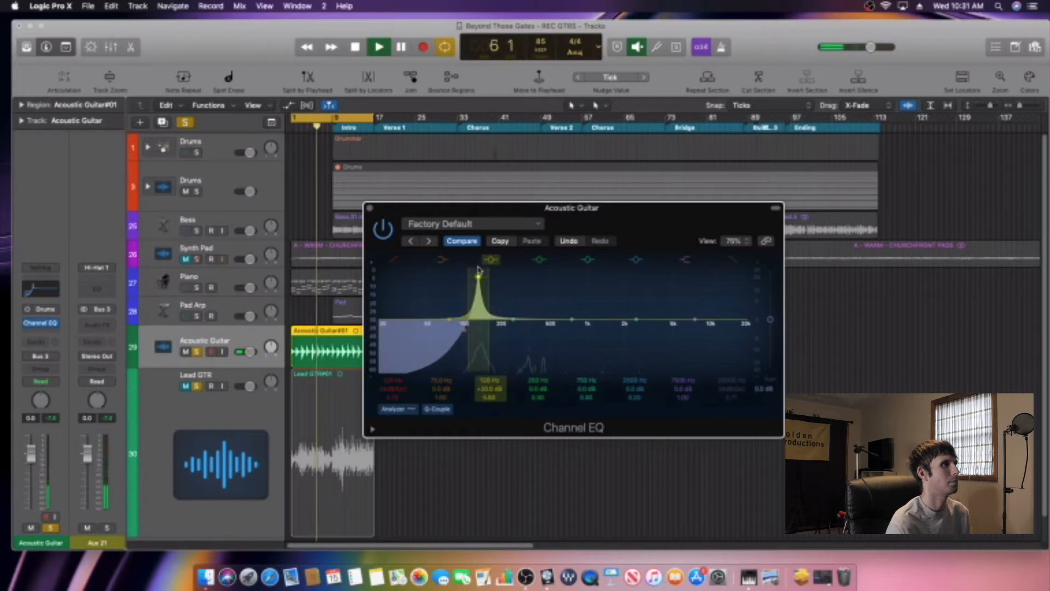
key("space")
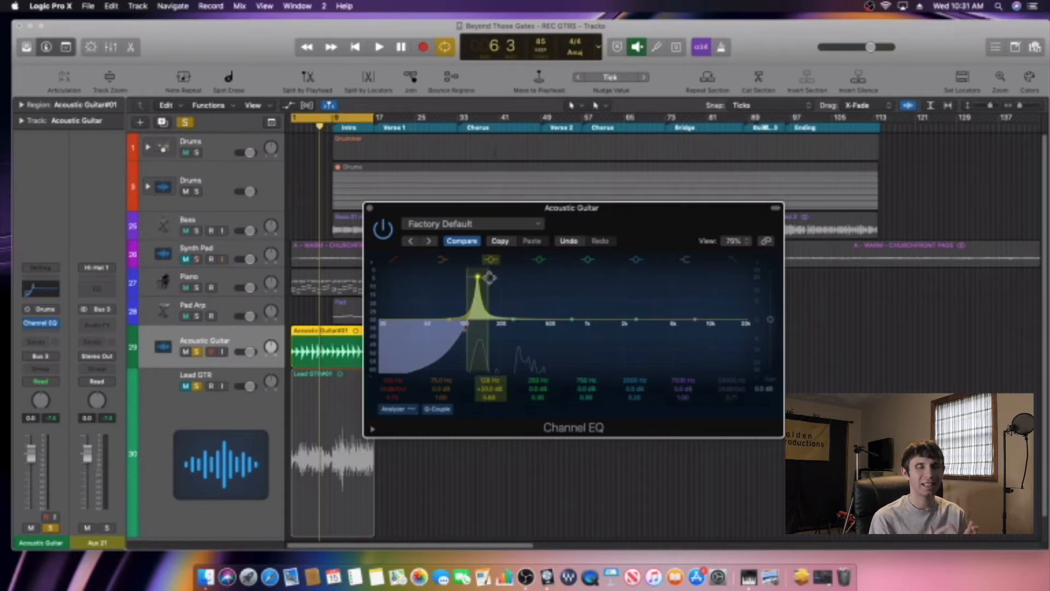
Change the 128 Hz boost to a cut of about 3.5 dB and widen the band to a Q of 1.70.
key("space")
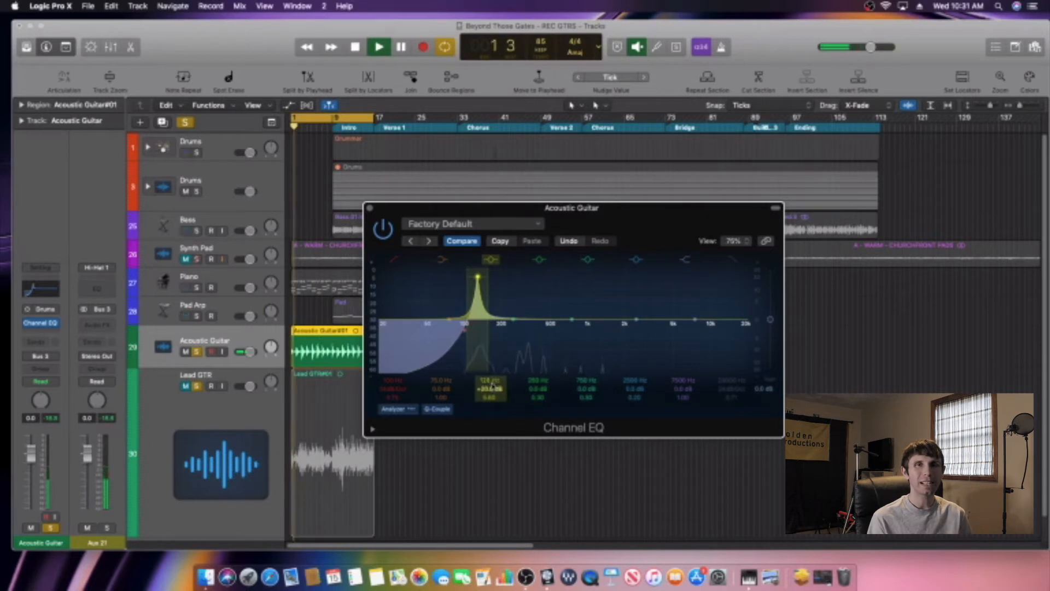
left_click_drag(494, 379, 493, 430)
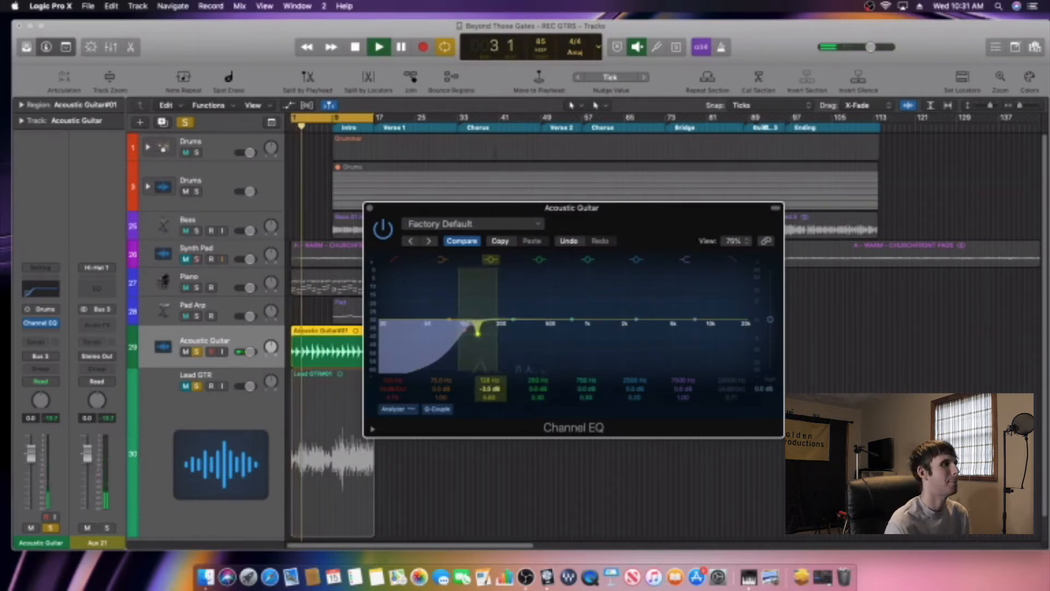
left_click_drag(490, 397, 490, 422)
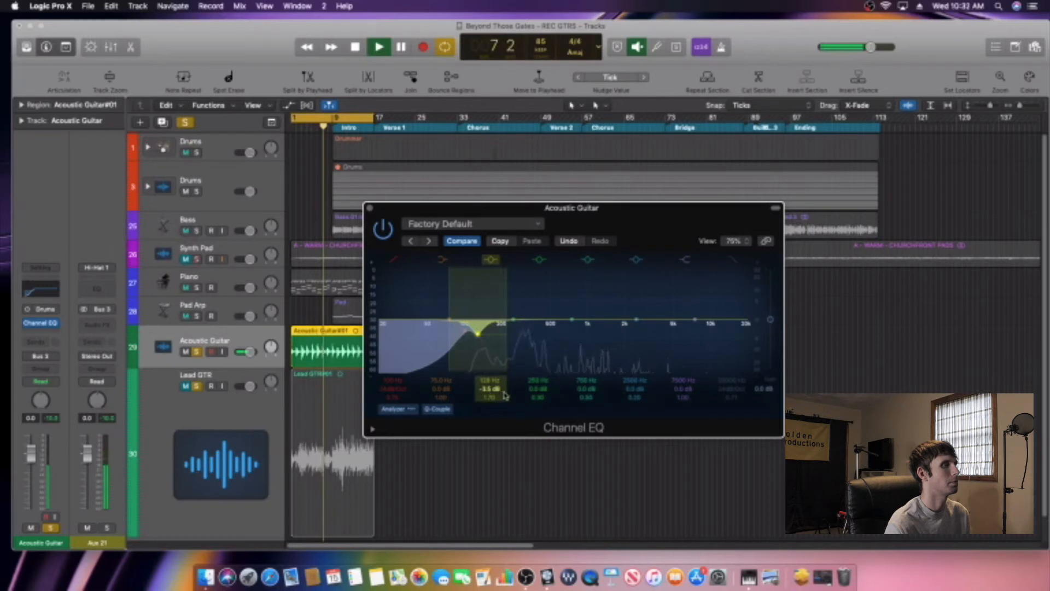
key("space")
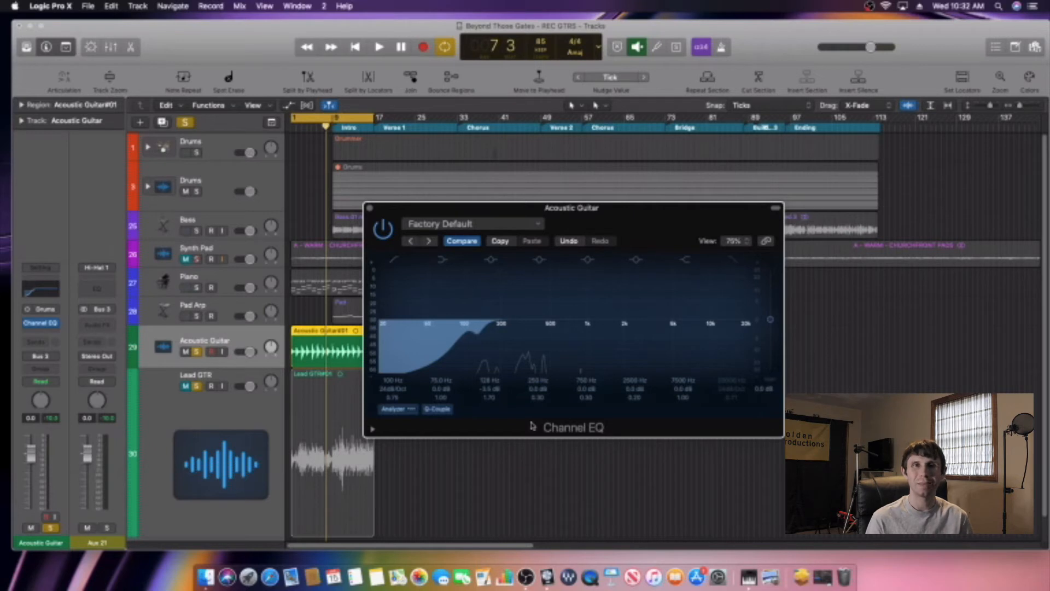
left_click(948, 170)
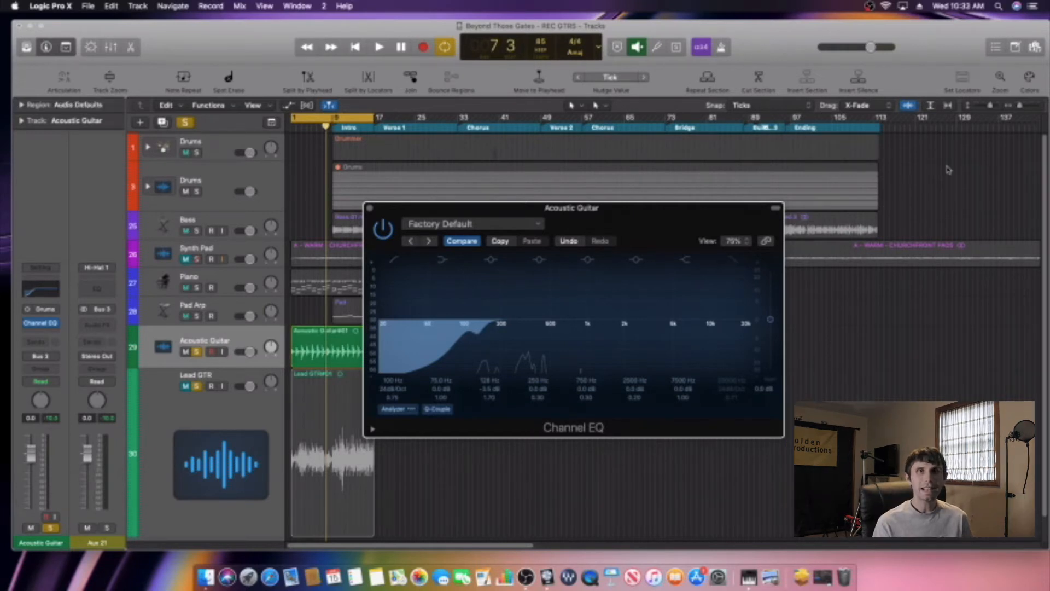
During playback, turn the 250 Hz bell band into a strong narrow boost and sweep it down to about 220 Hz.
key("space")
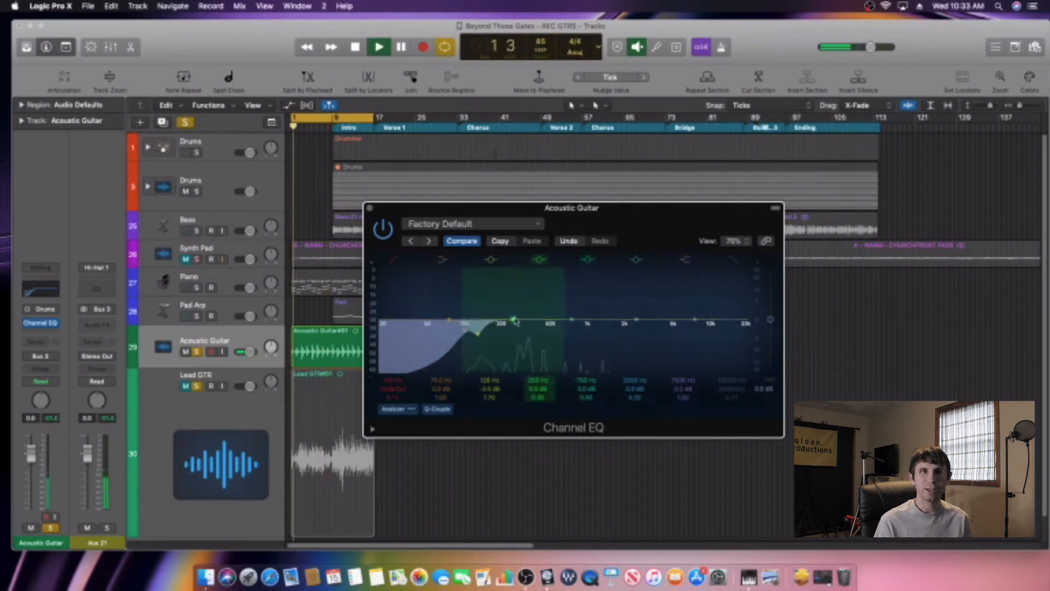
left_click_drag(526, 369, 529, 360)
left_click_drag(536, 397, 535, 360)
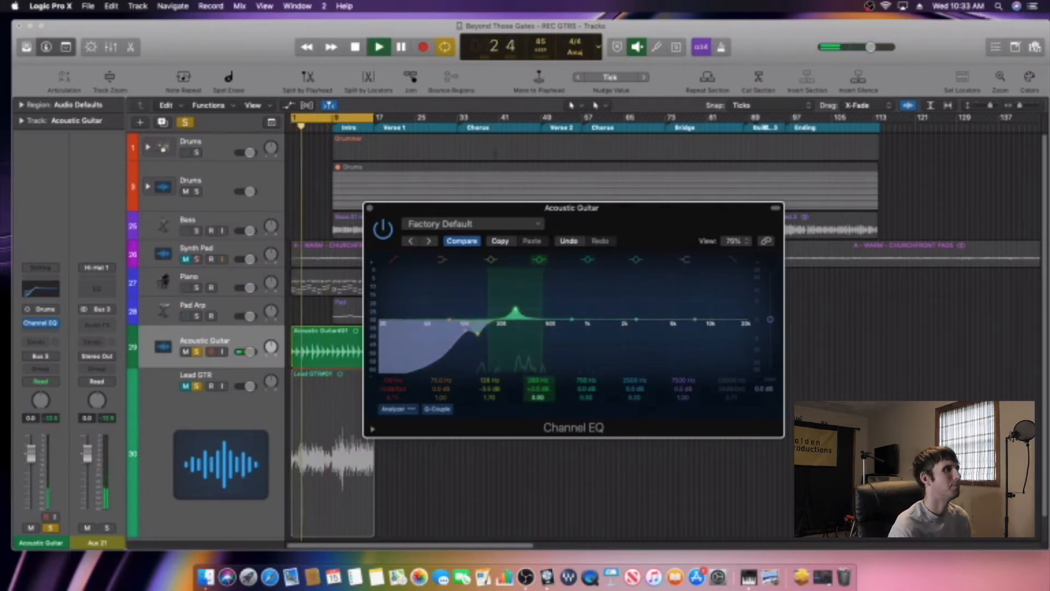
left_click_drag(517, 321, 507, 266)
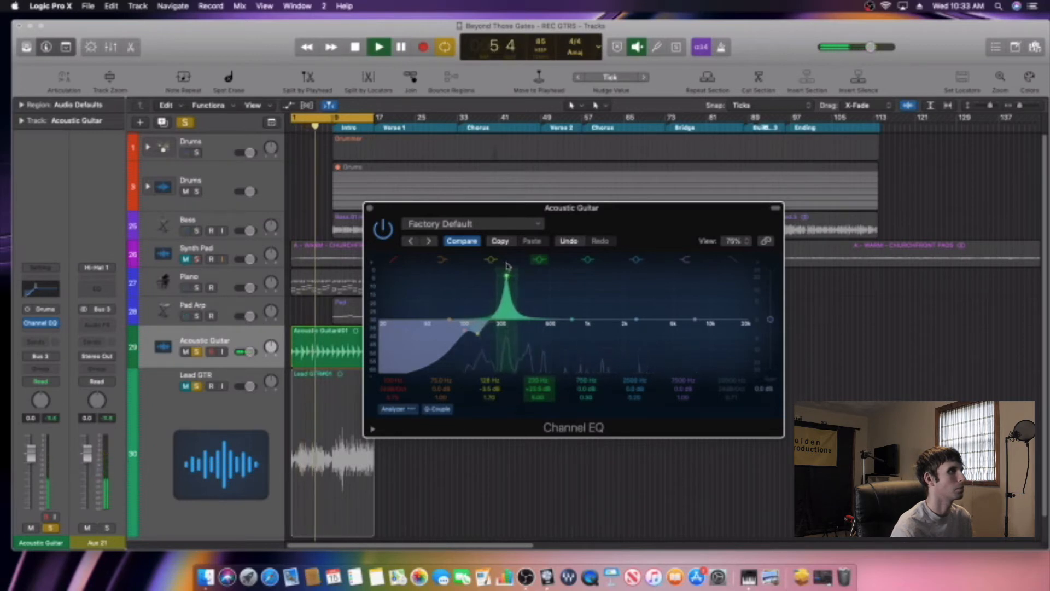
key("space")
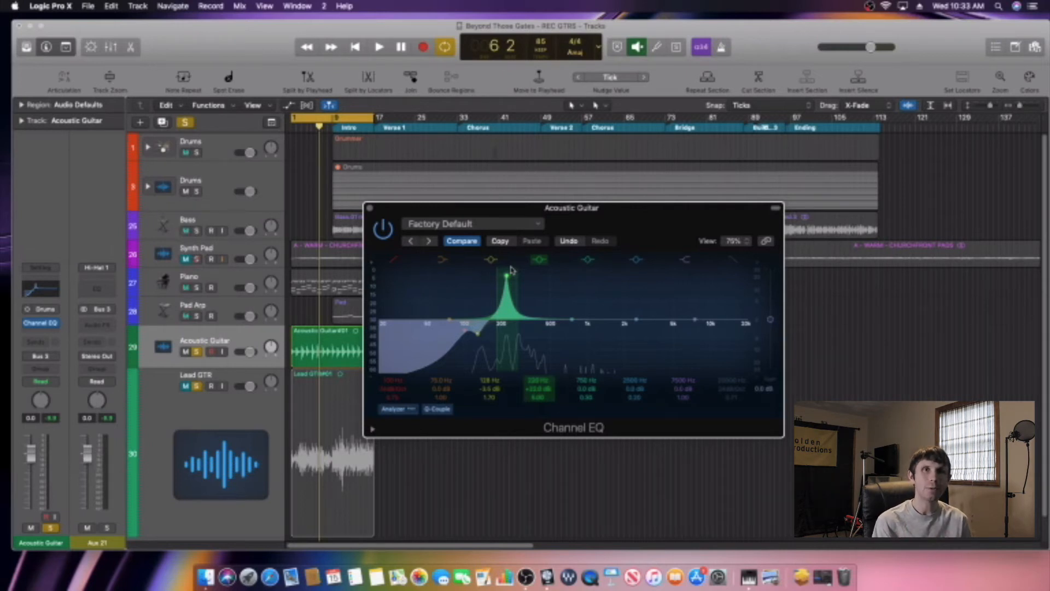
Change the boost near 220 Hz to a cut of about 3 dB and widen the band to a Q of about 1.6.
key("space")
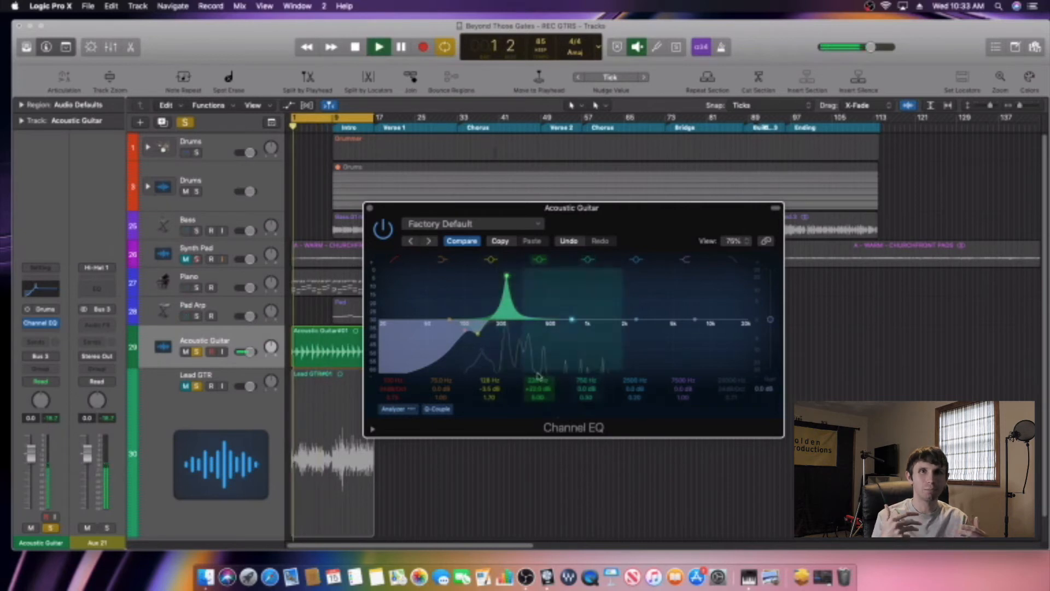
mouse_move(540, 389)
left_mouse_down()
mouse_move(541, 426)
mouse_move(538, 392)
mouse_move(539, 403)
left_mouse_up()
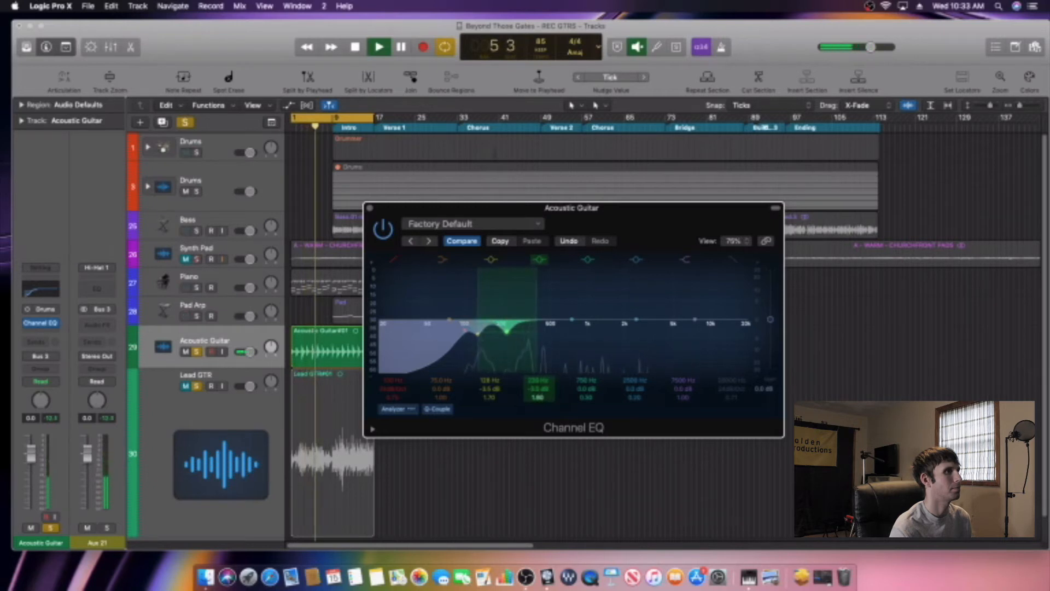
left_click_drag(538, 398, 539, 398)
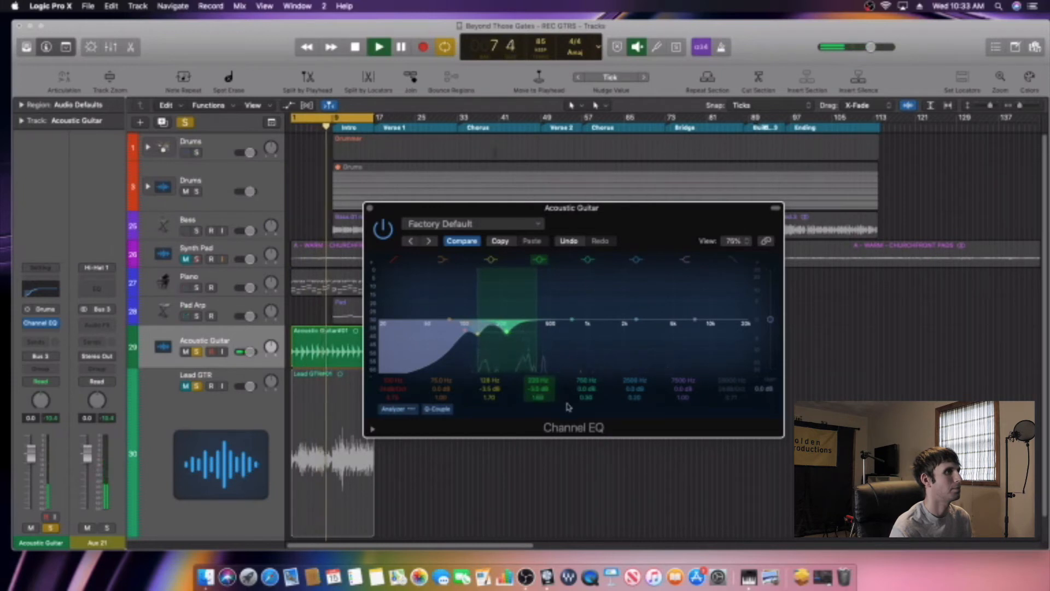
During playback from the start, turn the 750 Hz bell band into a narrow boost of about 20 dB and sweep it to 500 Hz.
key("space")
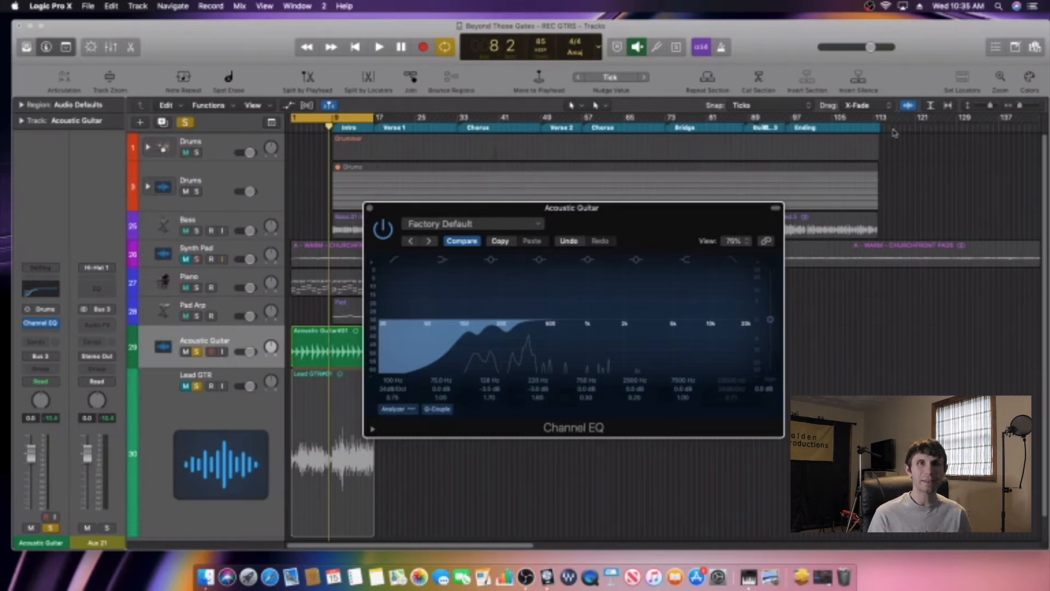
key("Return")
key("space")
left_click_drag(571, 320, 573, 307)
left_click_drag(581, 398, 582, 380)
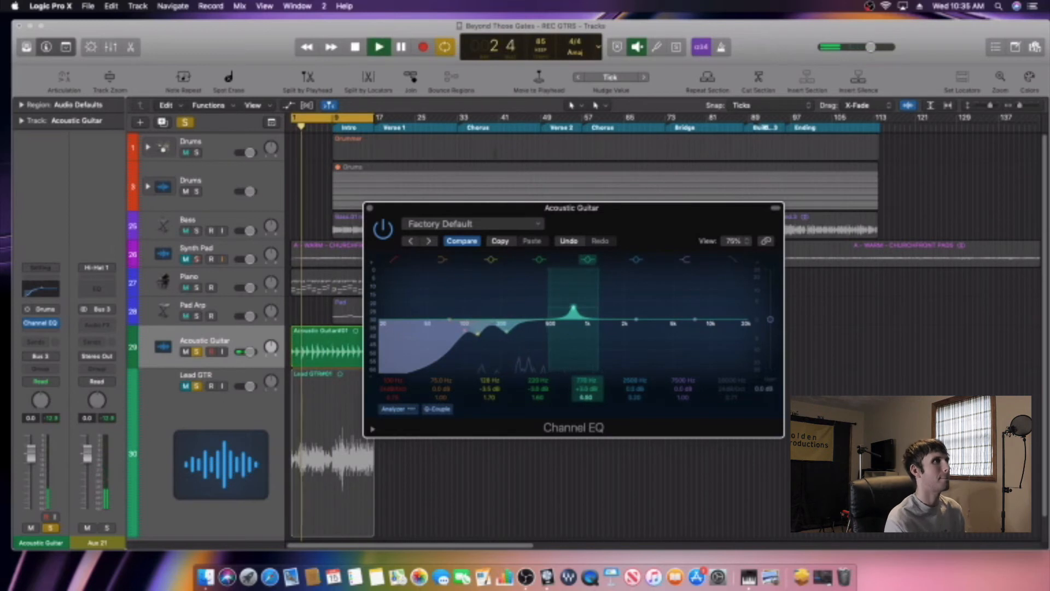
left_click_drag(574, 307, 552, 266)
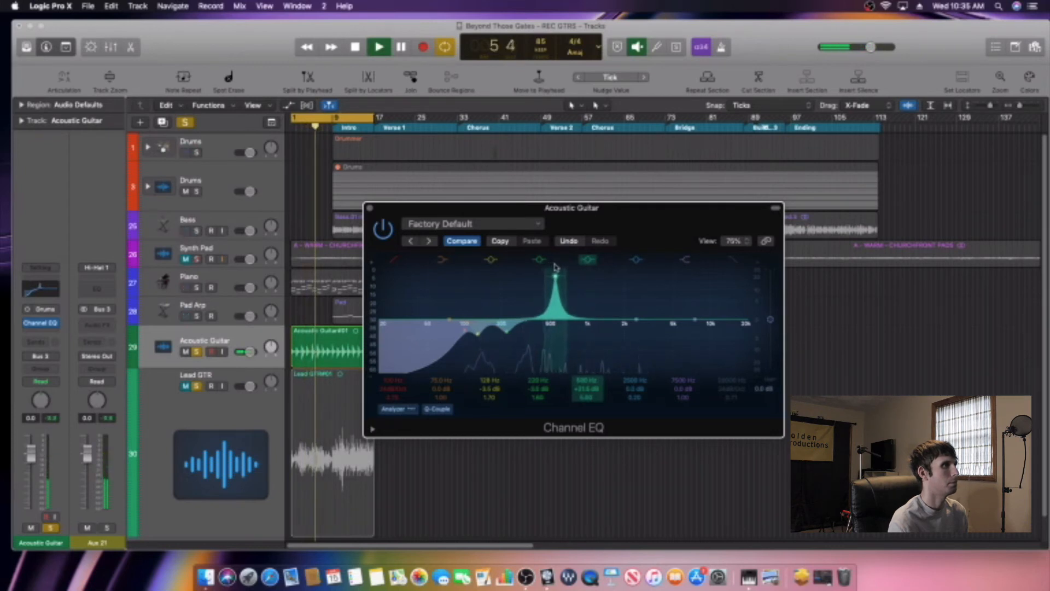
left_click_drag(551, 267, 550, 269)
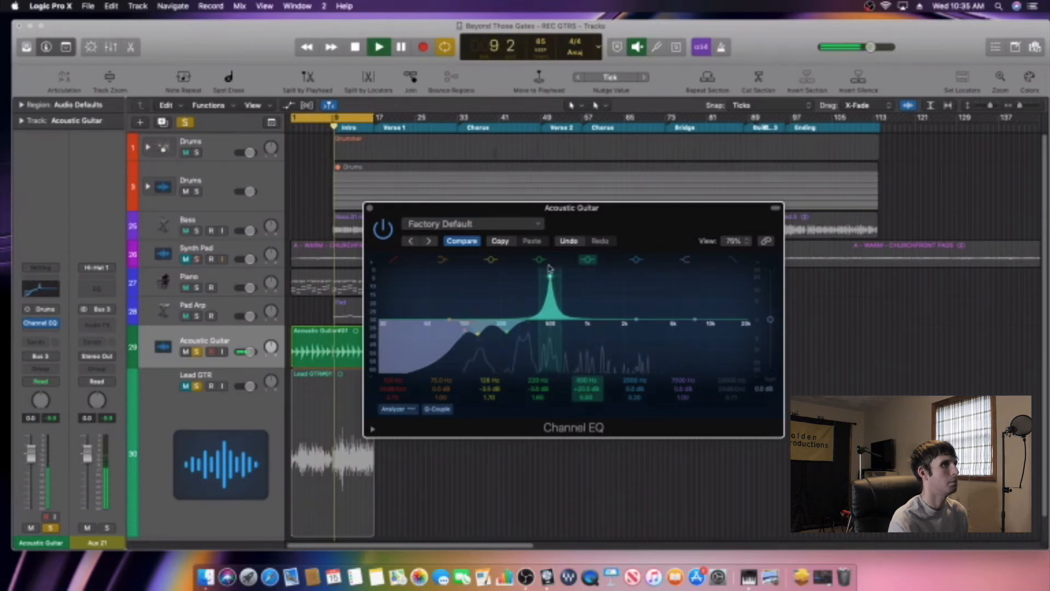
key("space")
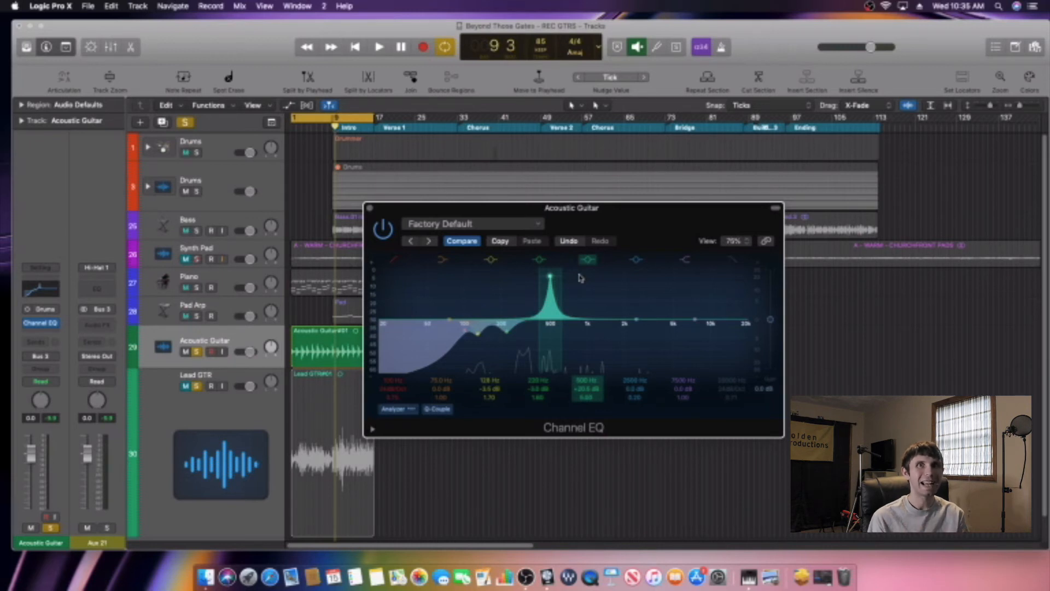
Change the 500 Hz boost to a cut of 3.5 dB and widen the band to a Q of 2.20.
key("space")
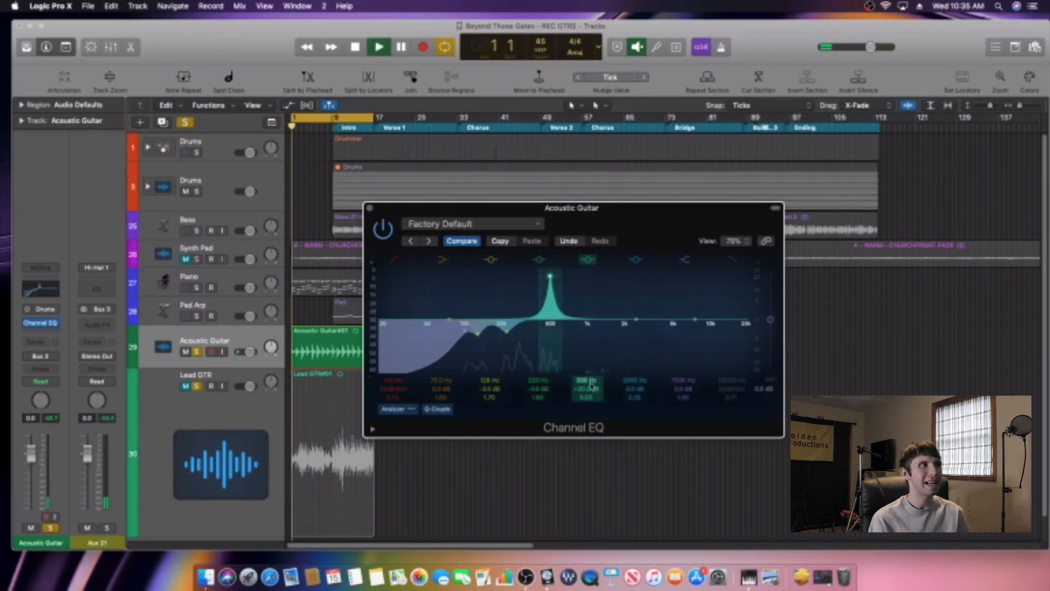
left_click_drag(587, 387, 588, 438)
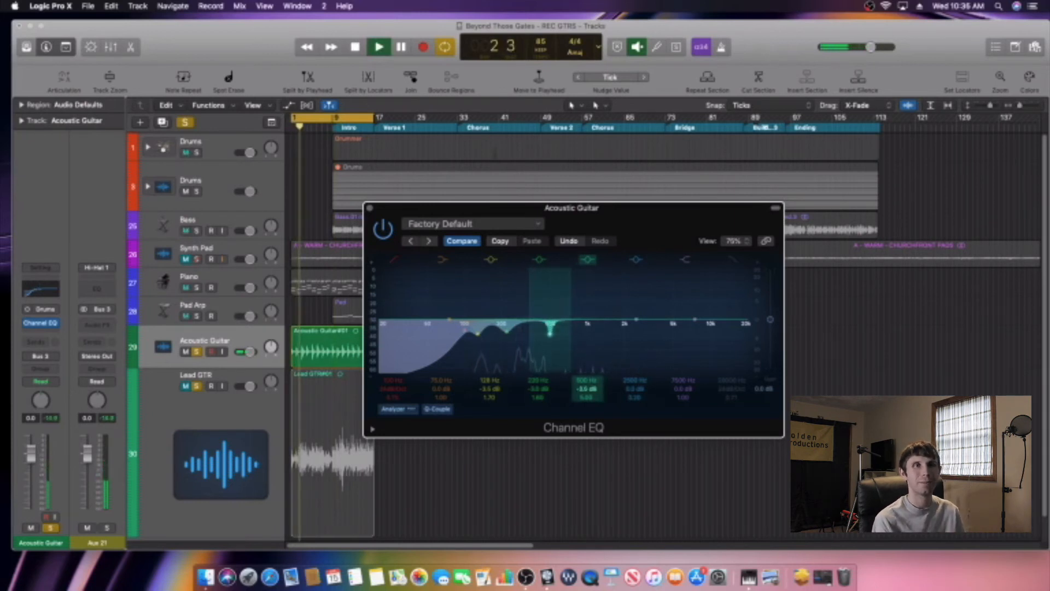
left_click_drag(586, 397, 586, 421)
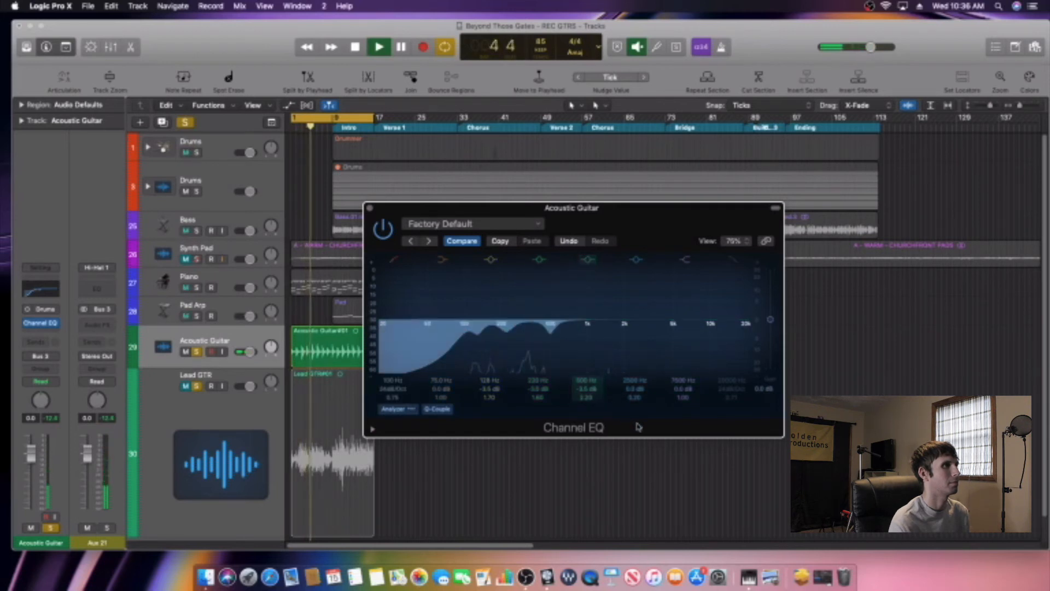
key("space")
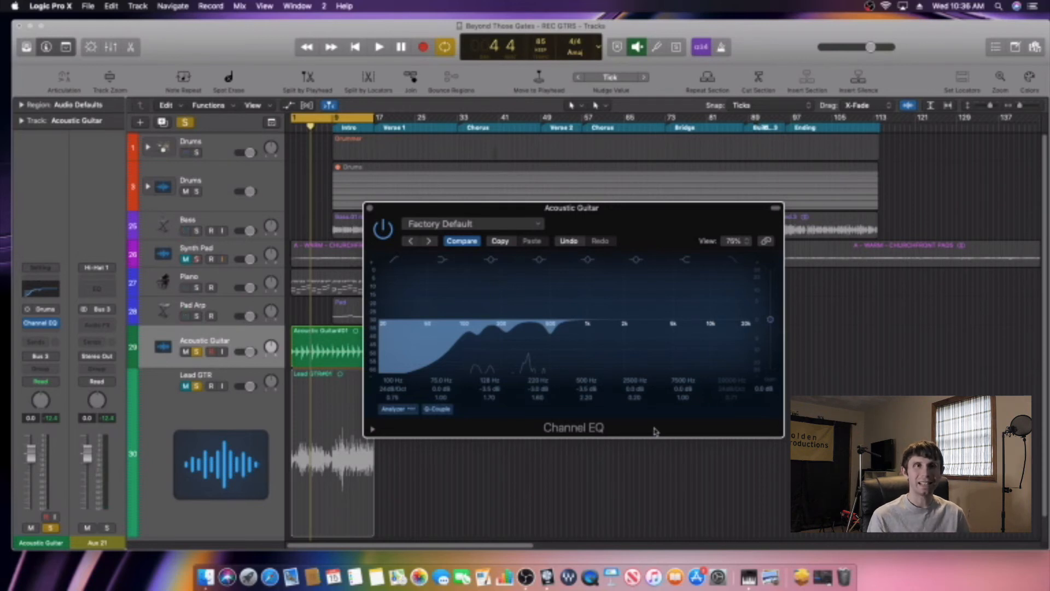
Play the acoustic guitar and compare its sound with the Channel EQ bypassed and active.
key("space")
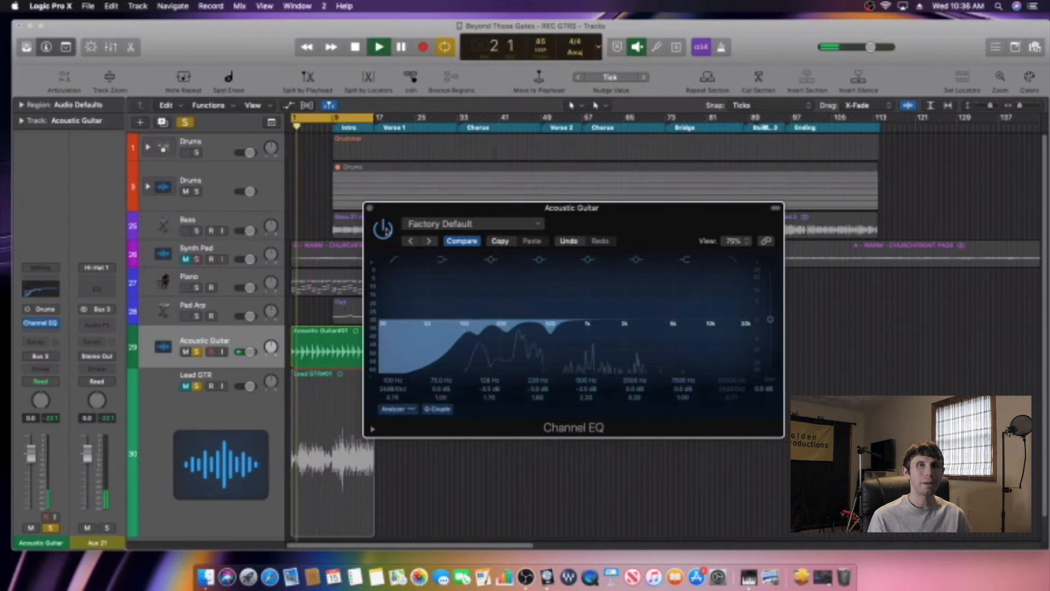
left_click(384, 230)
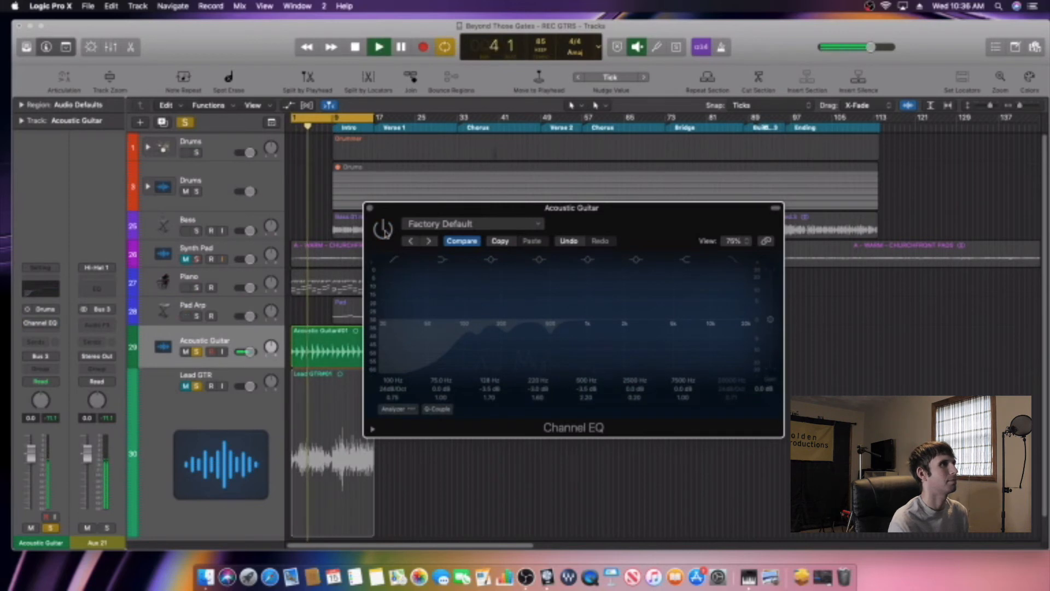
left_click(384, 229)
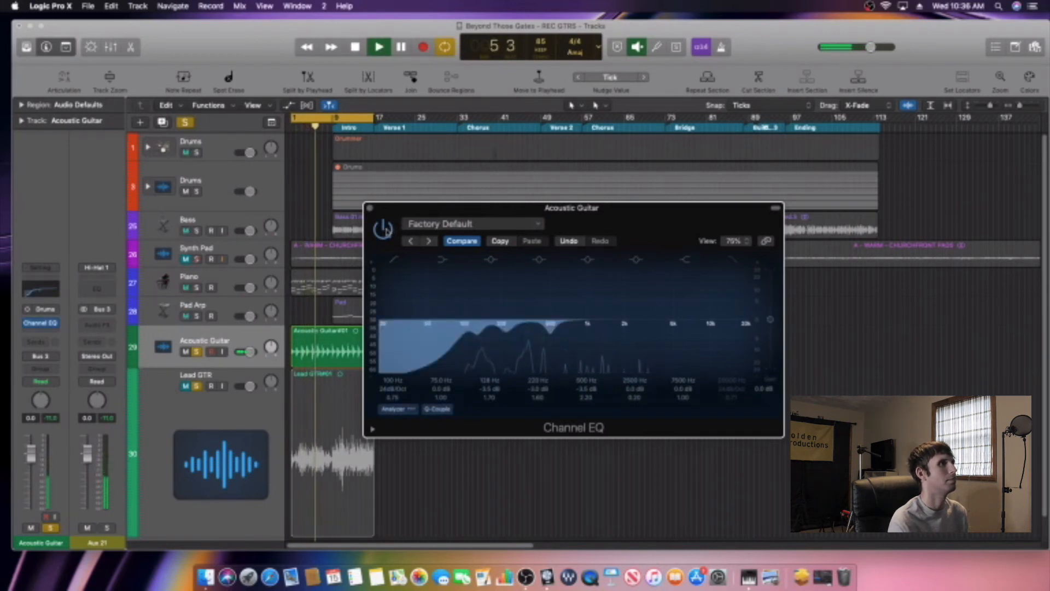
key("space")
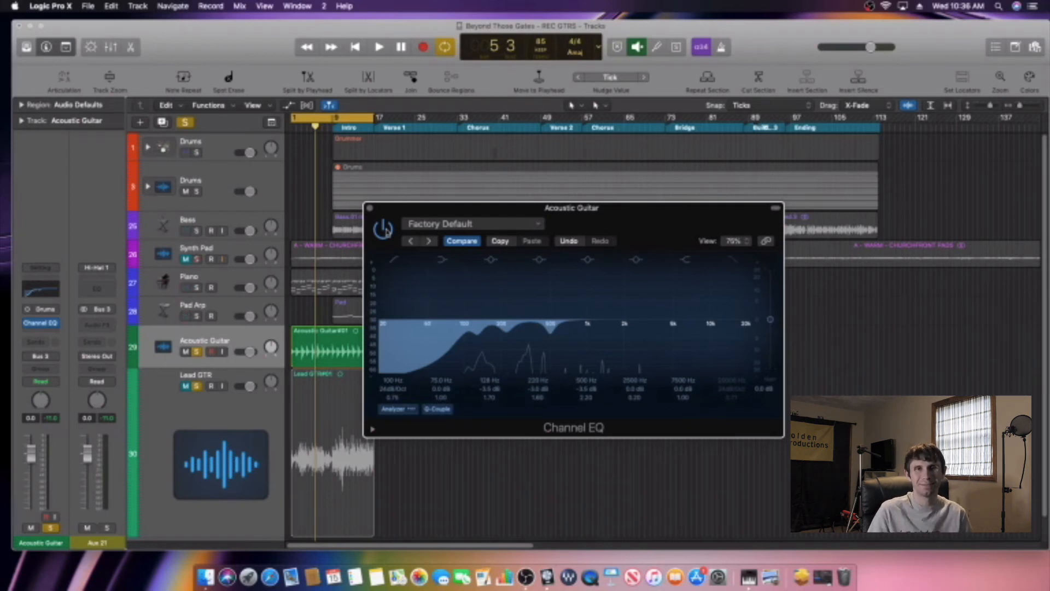
During playback from the start, raise the high shelf band by about 3.5 dB and move its frequency to about 7900 Hz.
left_click(824, 347)
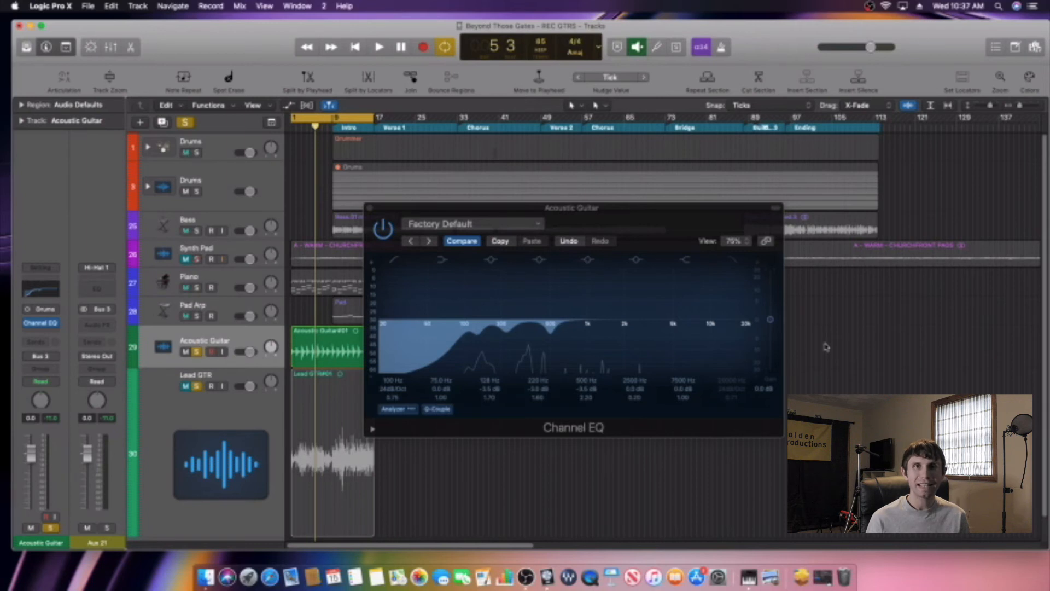
key("Return")
key("space")
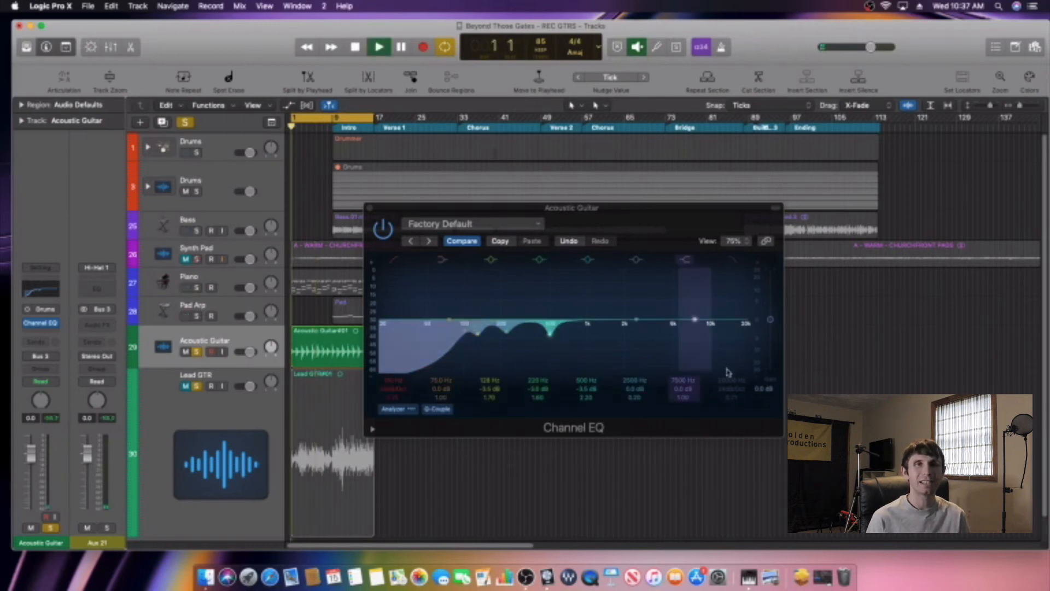
left_click(693, 319)
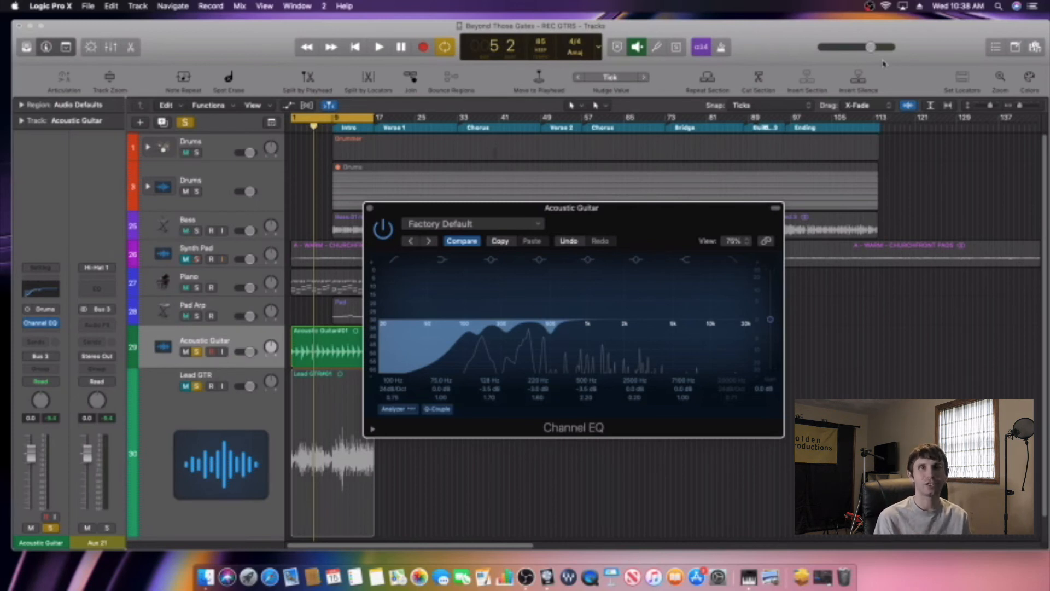
key("Return")
key("space")
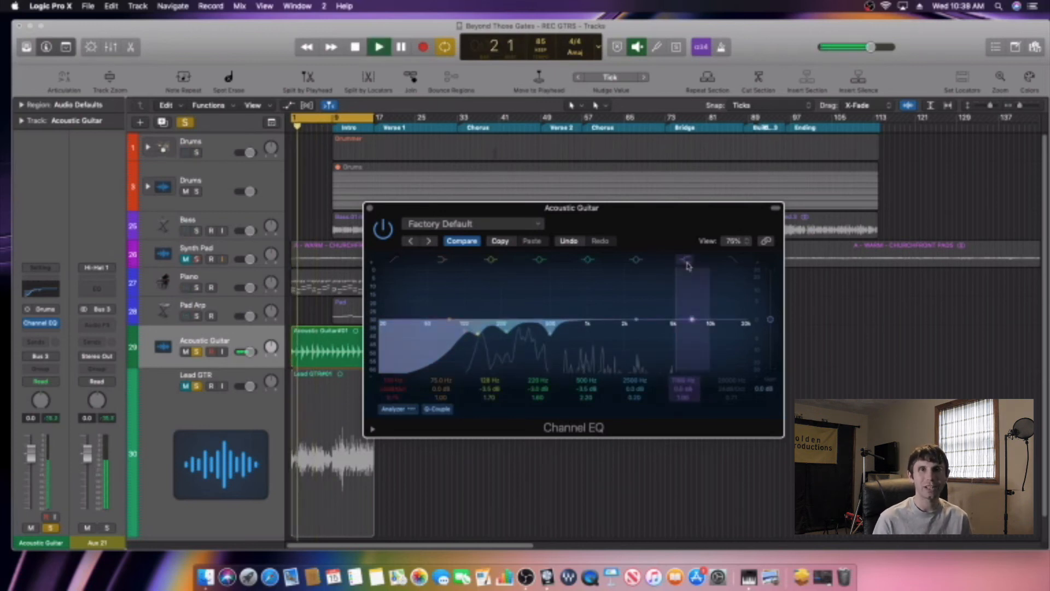
left_click_drag(693, 316, 692, 314)
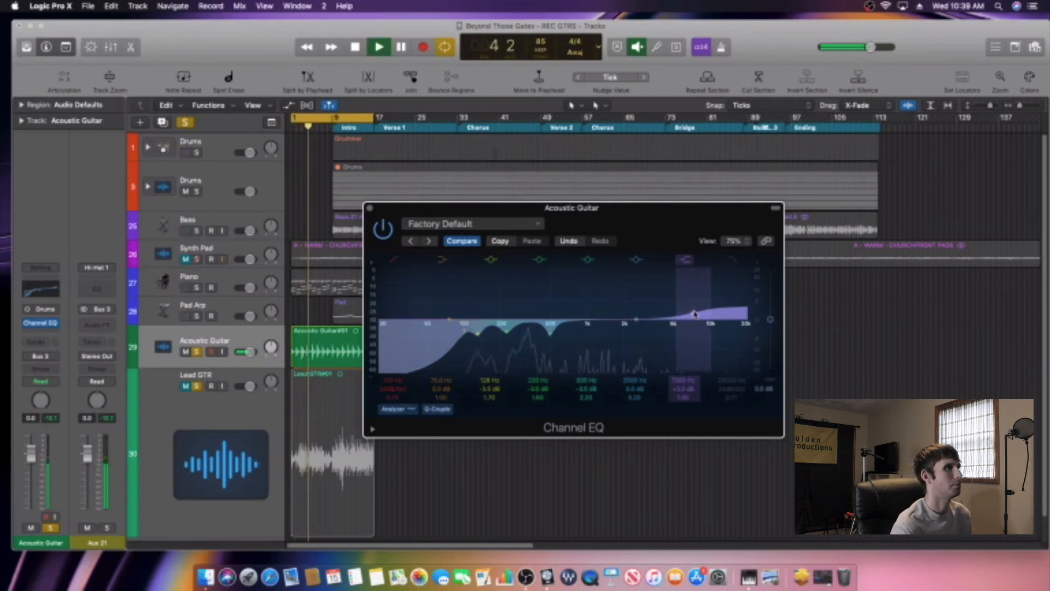
left_click_drag(694, 313, 688, 312)
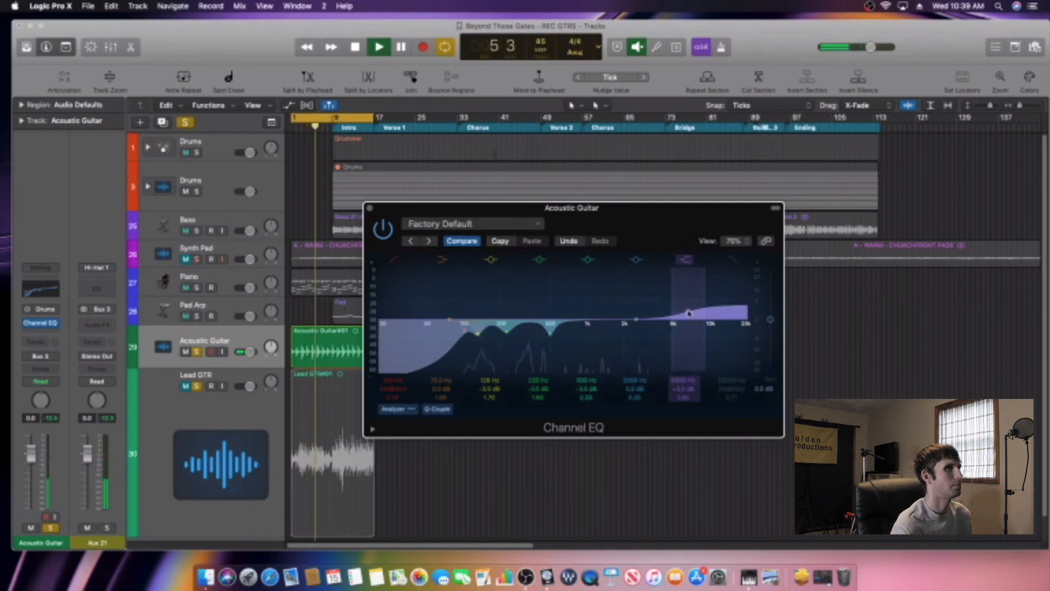
mouse_move(688, 312)
left_mouse_down()
mouse_move(708, 312)
mouse_move(697, 312)
left_mouse_up()
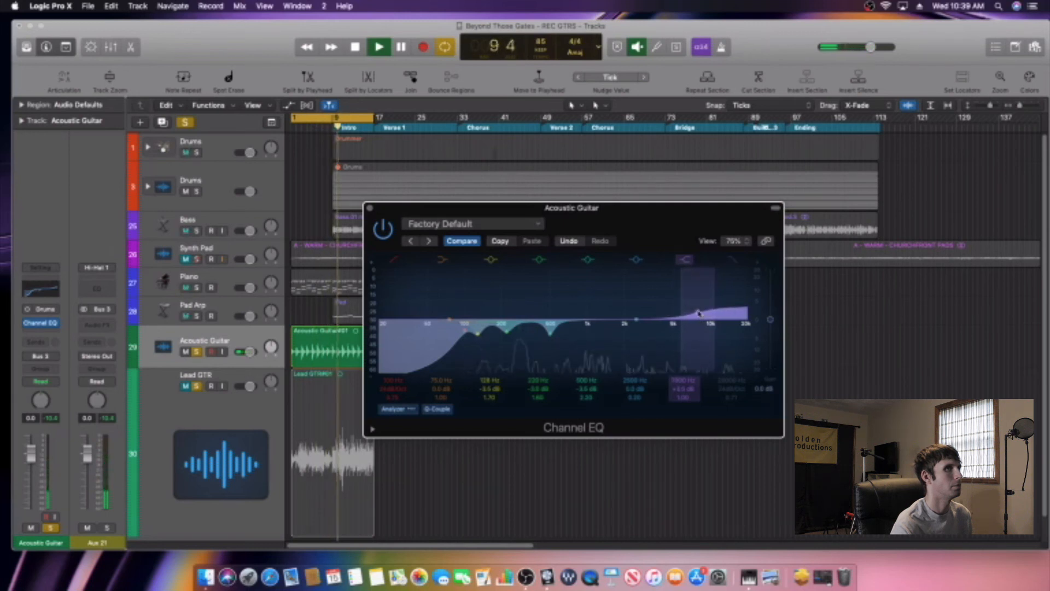
left_click_drag(698, 312, 698, 312)
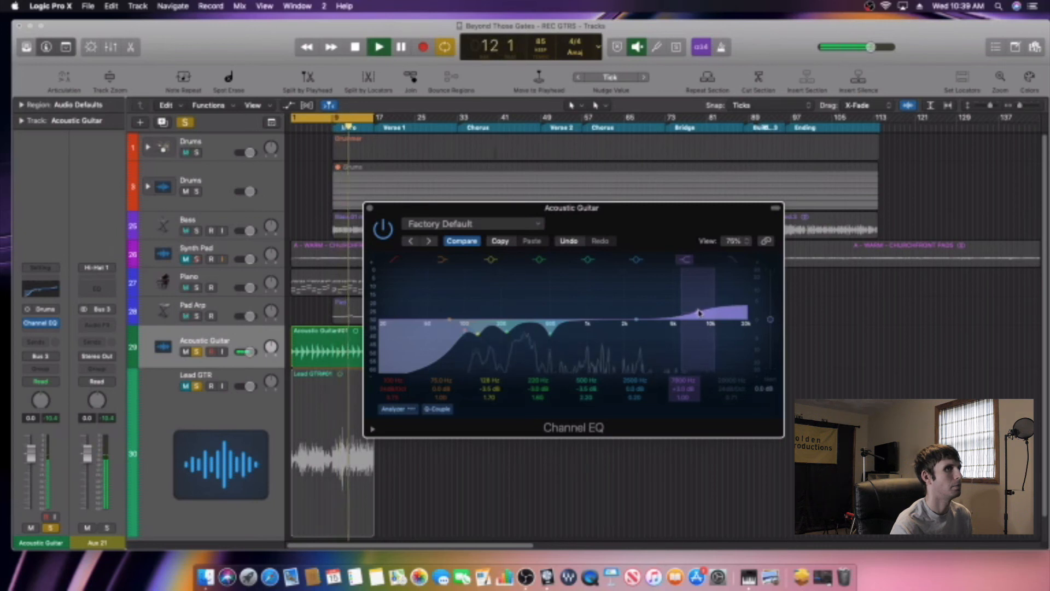